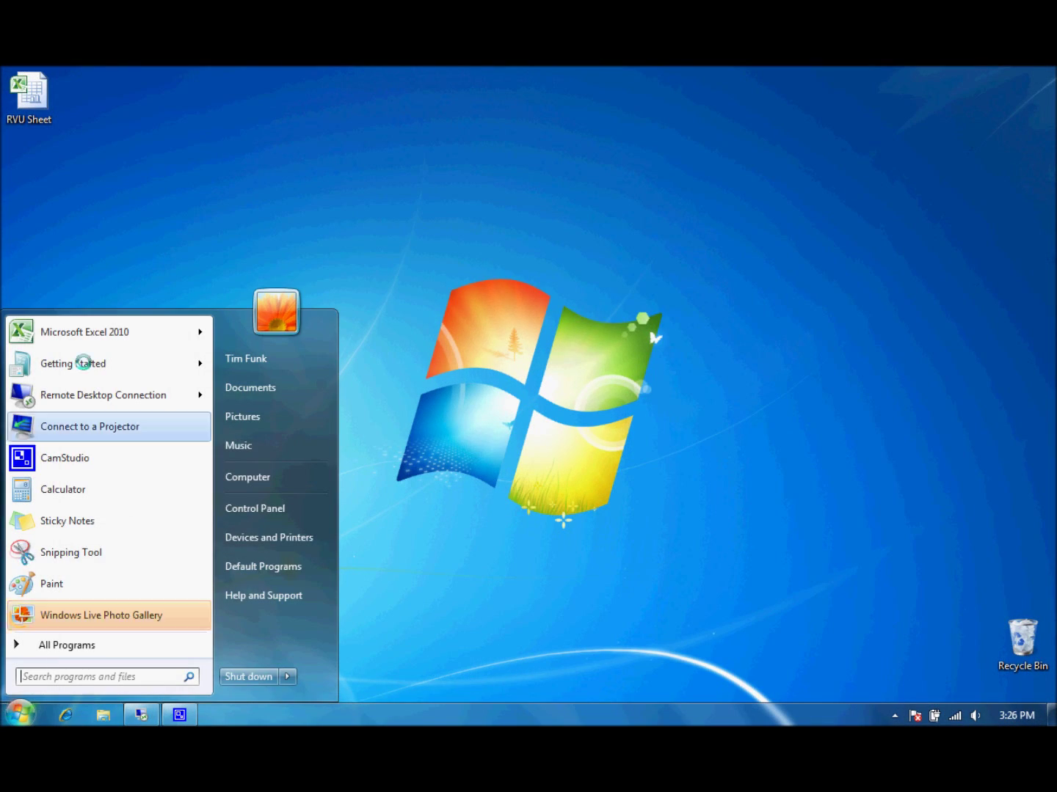
Launch Excel and connect to the esdev1 Analysis Services server
click(92, 323)
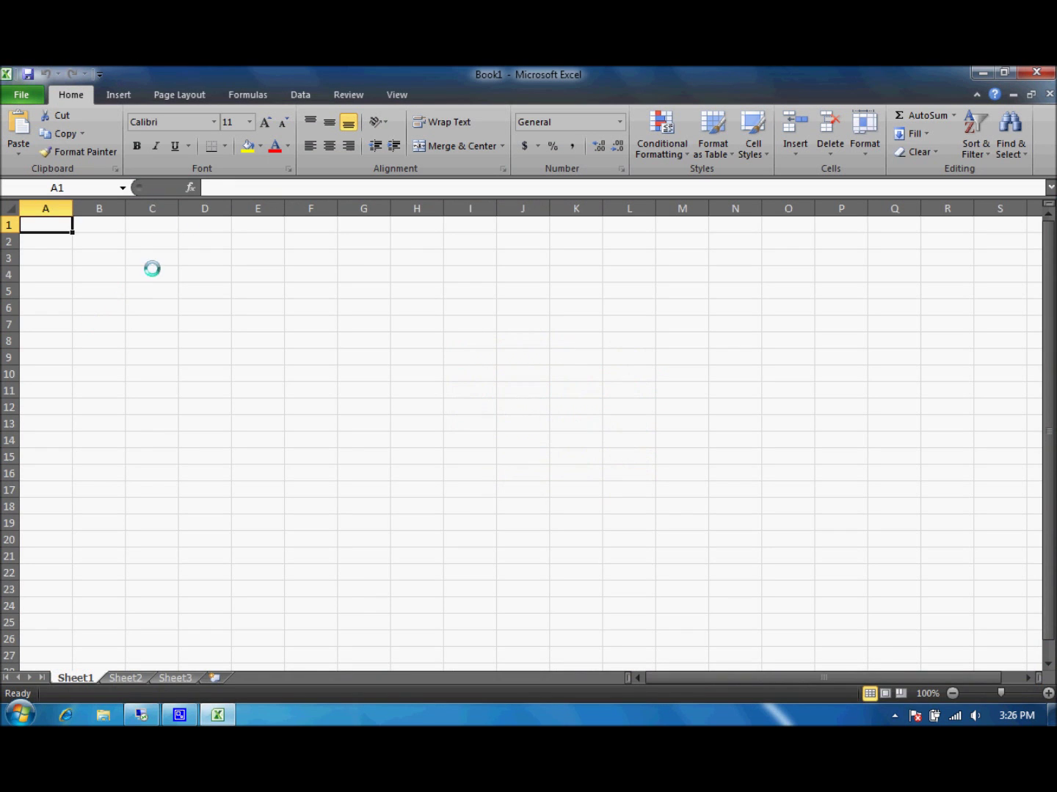
click(300, 92)
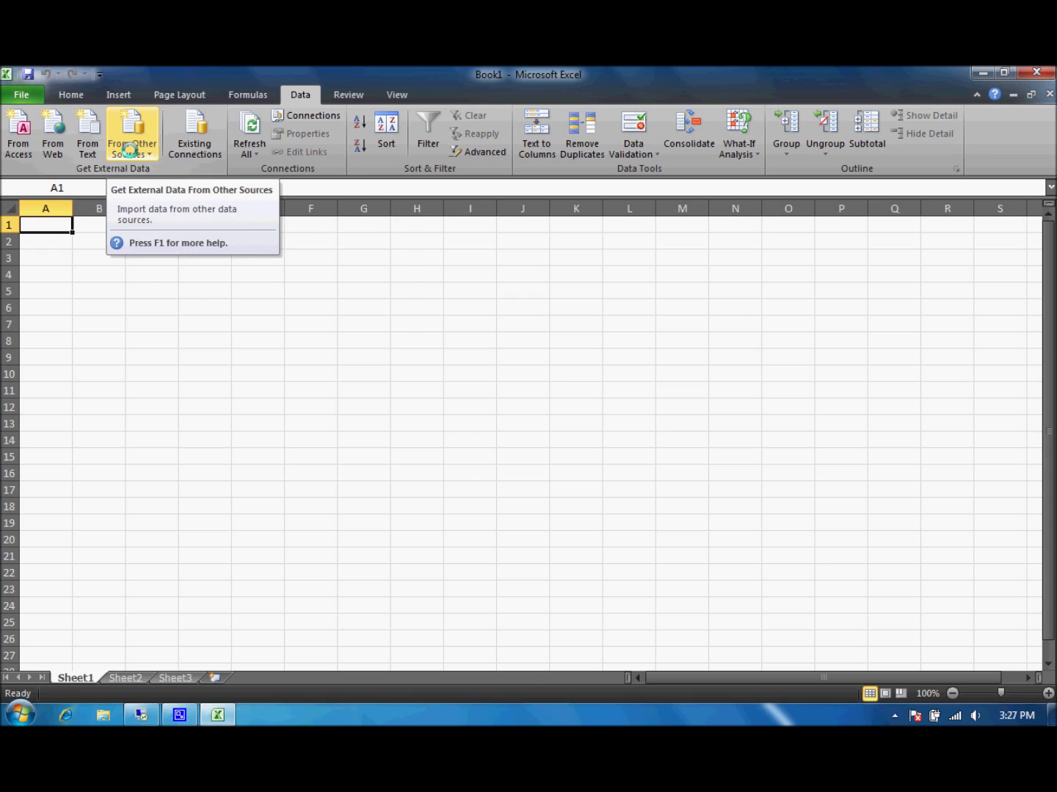
click(130, 141)
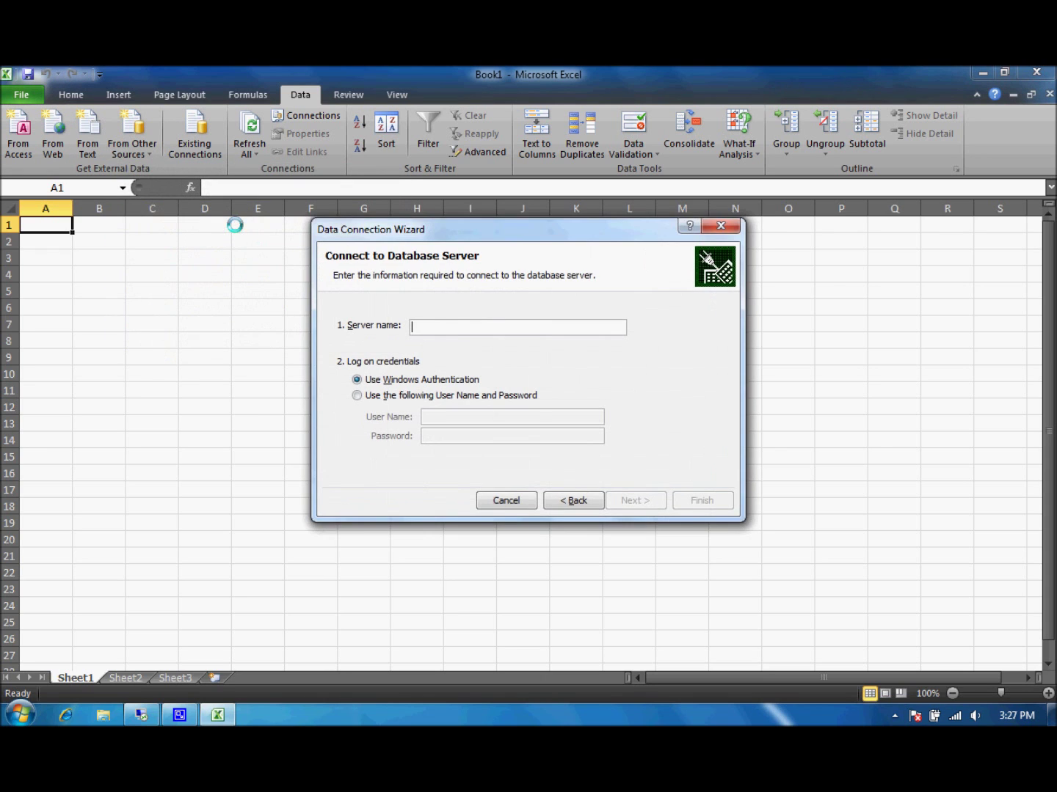
text(esdev1)
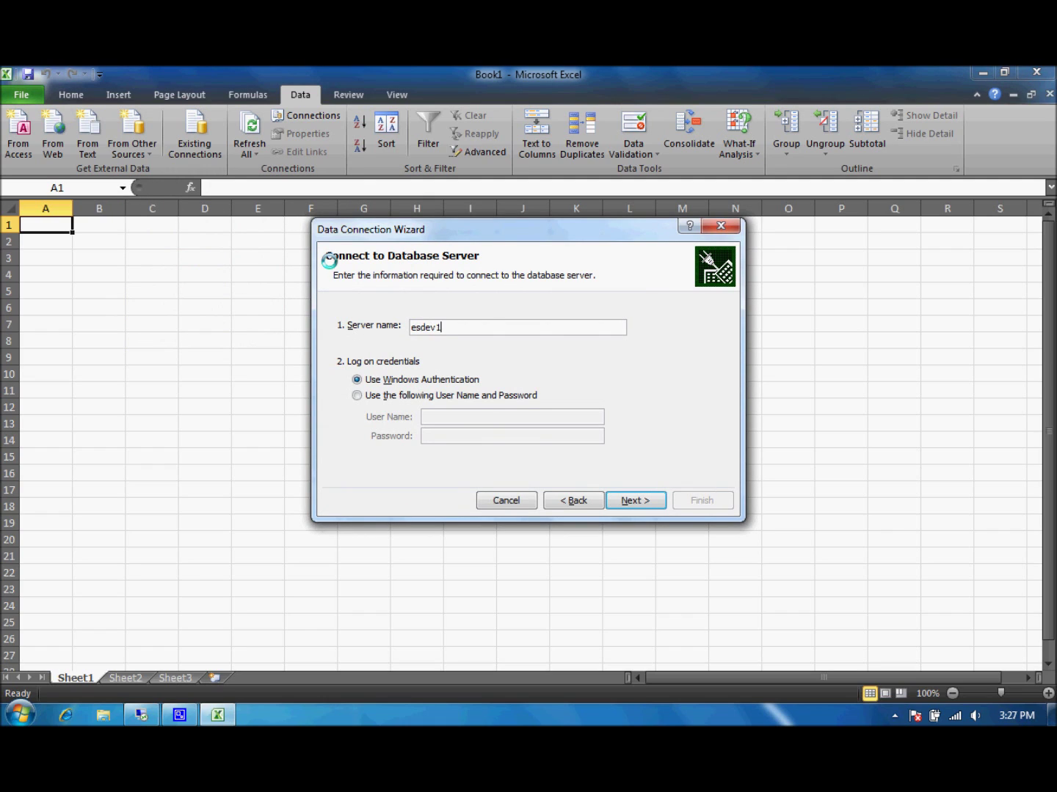
key(Tab)
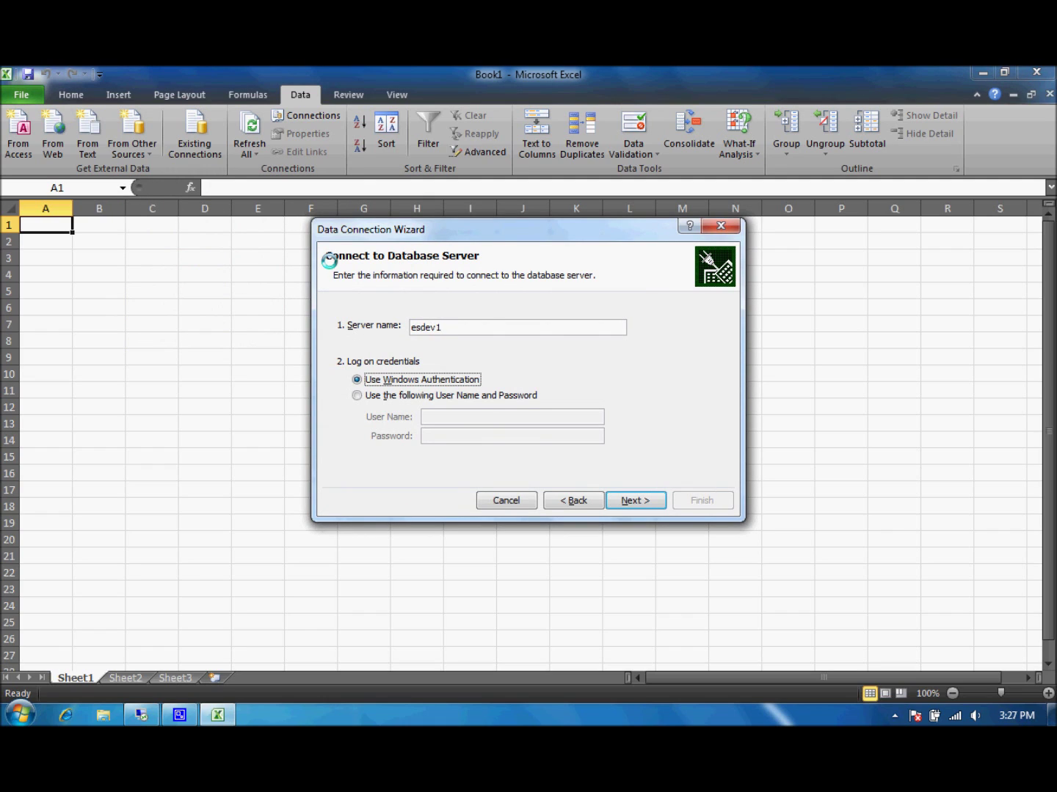
click(635, 499)
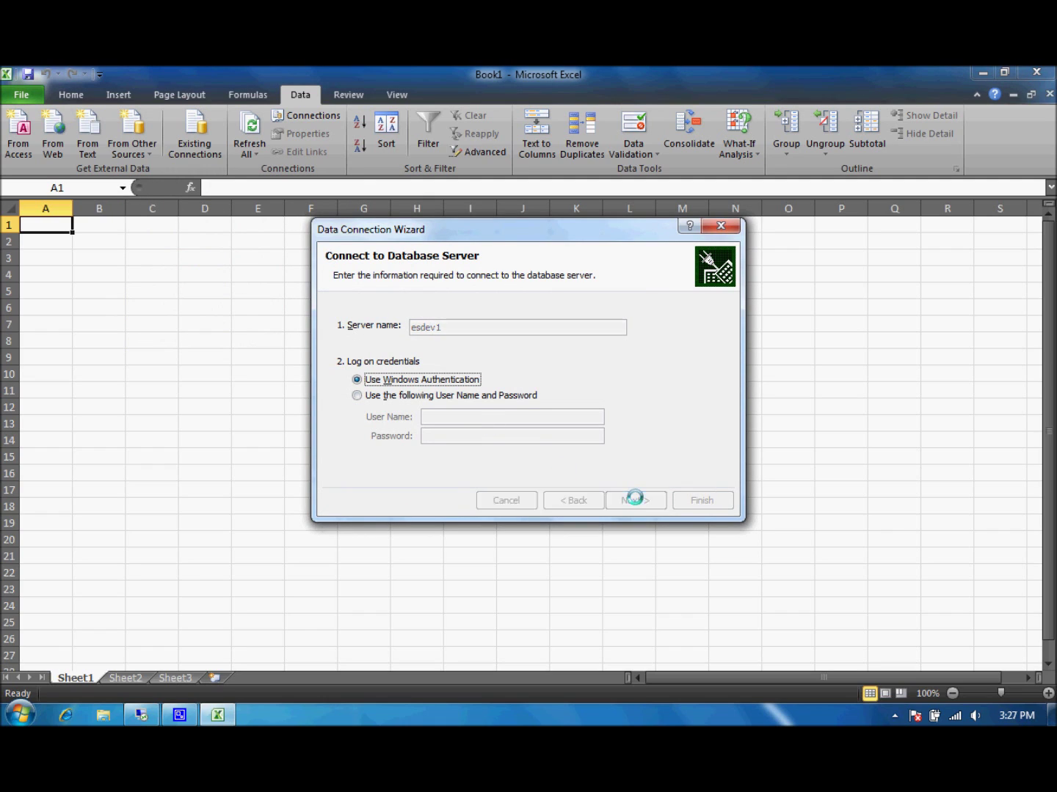
Choose the Practice Management cube, overwrite the connection file, and insert a PivotTable on Sheet1
click(404, 394)
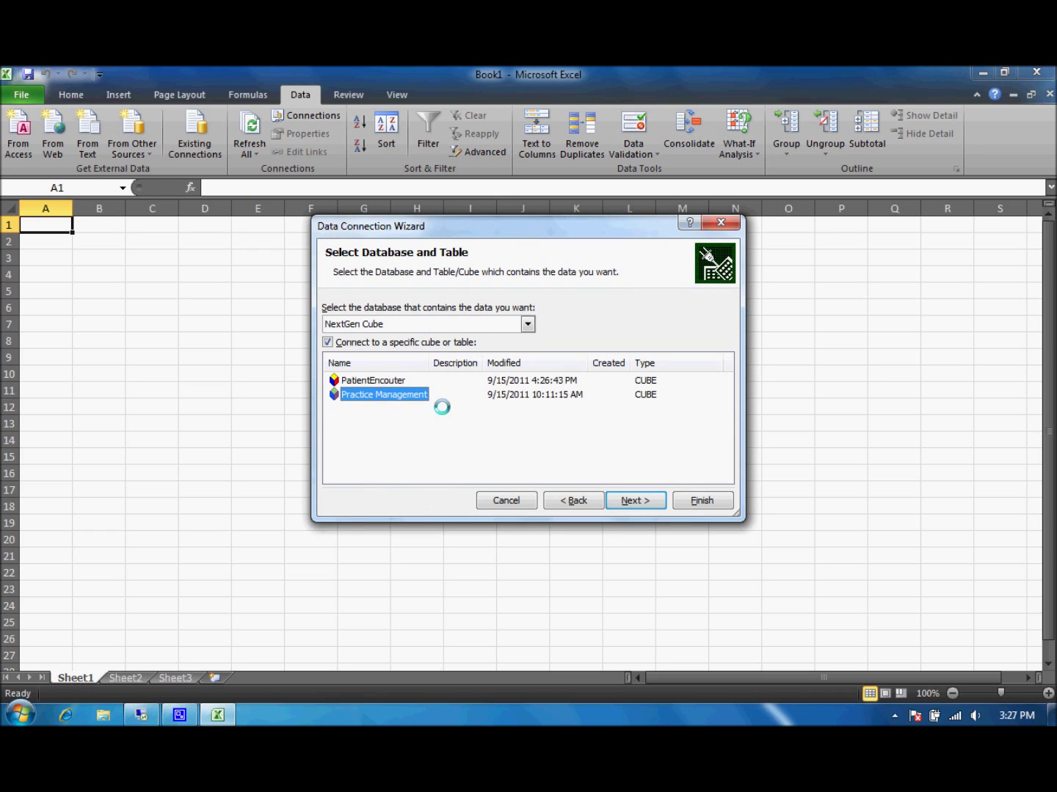
click(638, 502)
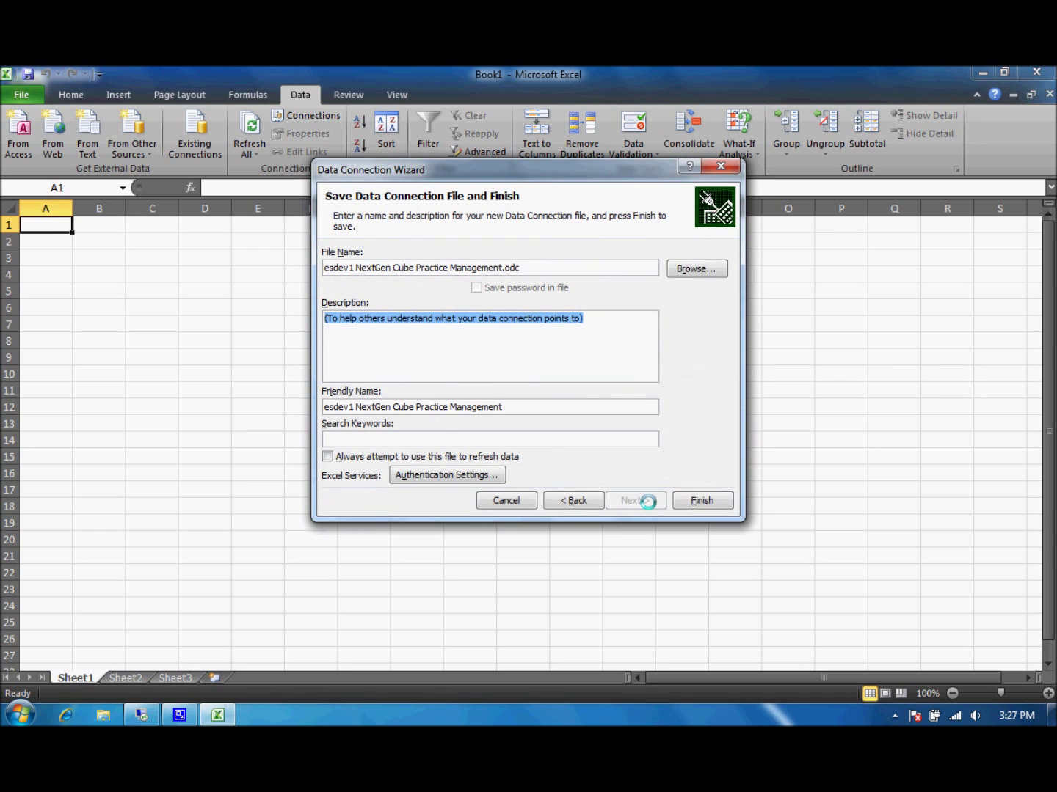
click(701, 500)
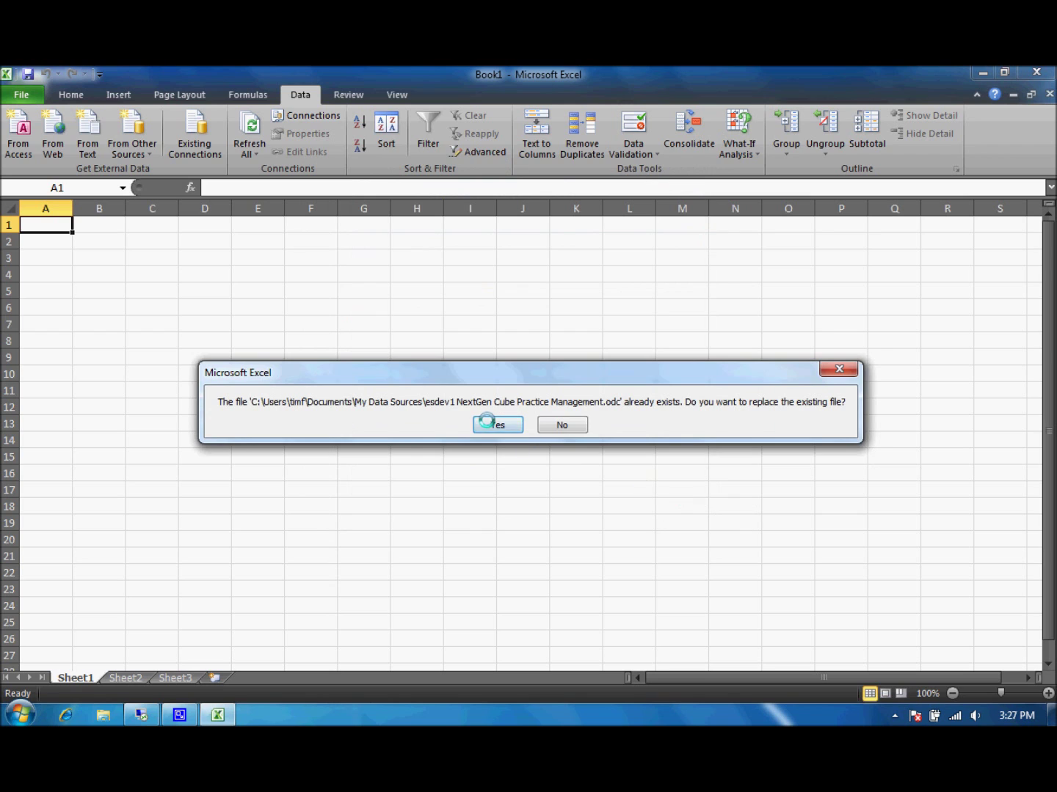
click(497, 426)
click(550, 453)
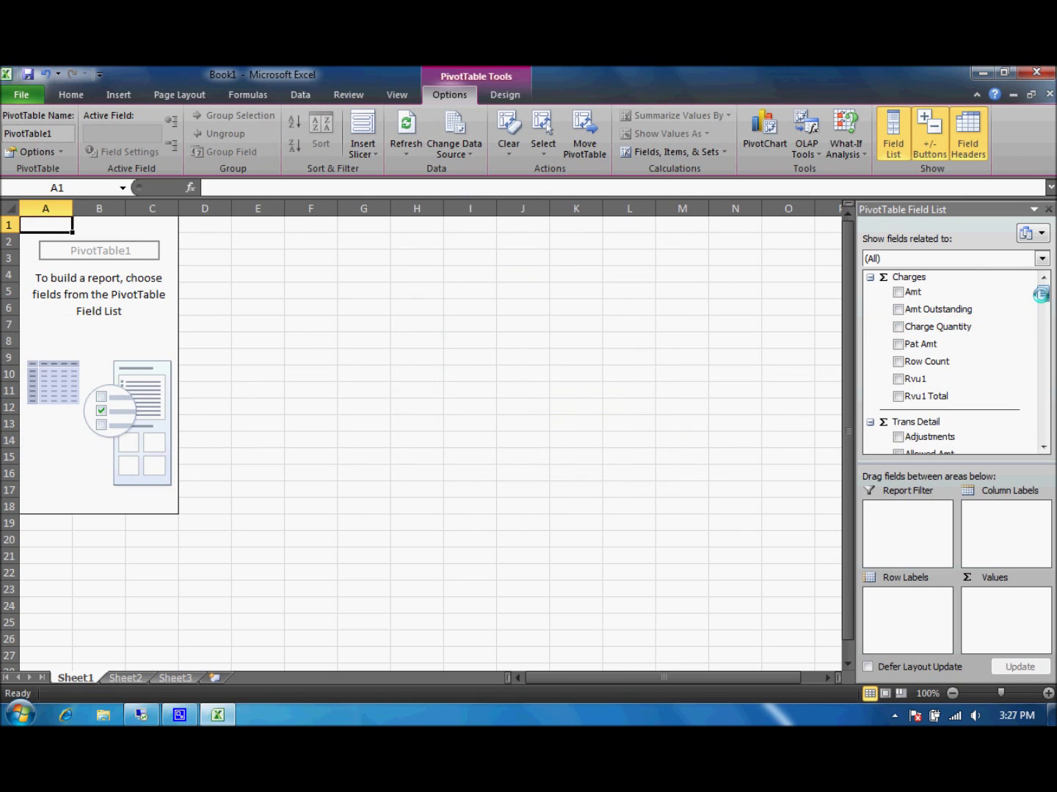
Add Amt, Charge Quantity and Rvu1 Total from Charges as PivotTable values
drag(1043, 295, 1043, 337)
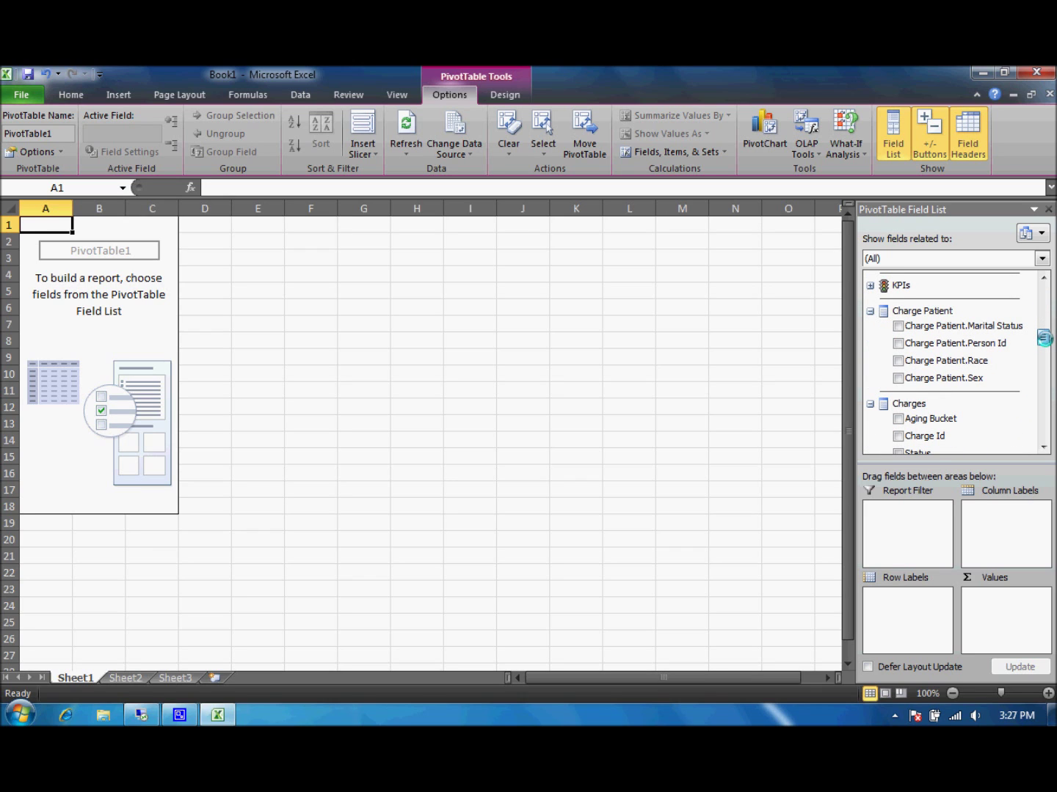
drag(1043, 337, 1044, 290)
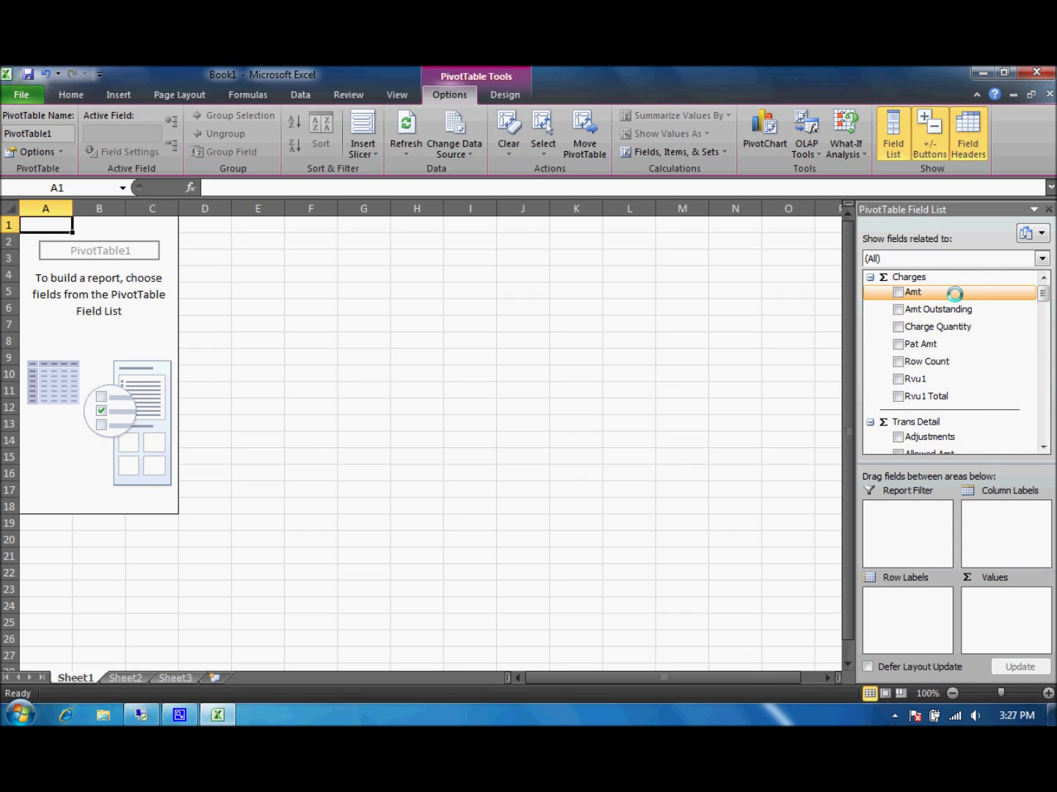
click(897, 292)
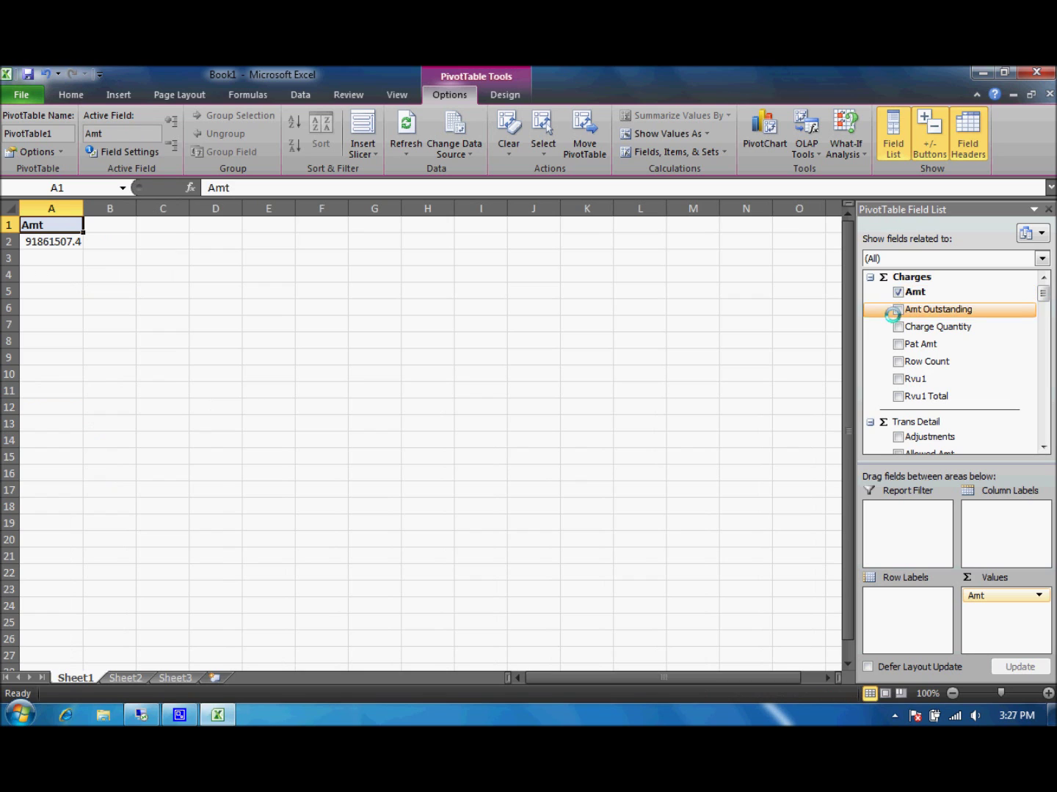
click(897, 327)
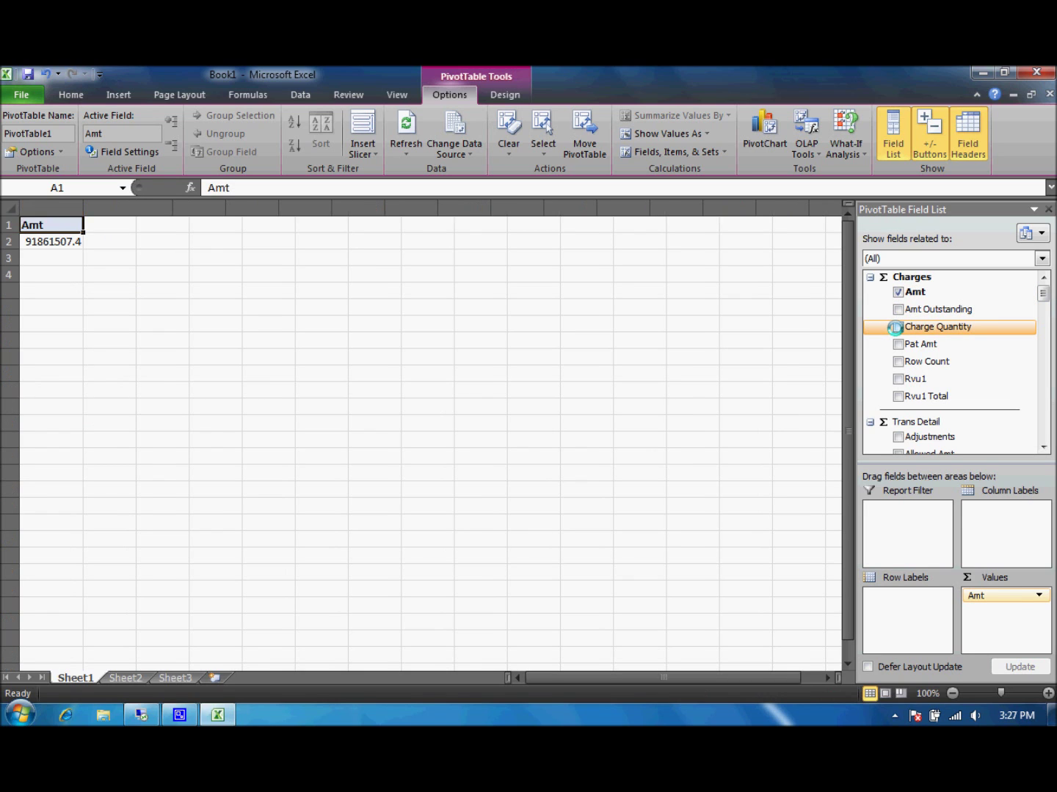
click(897, 395)
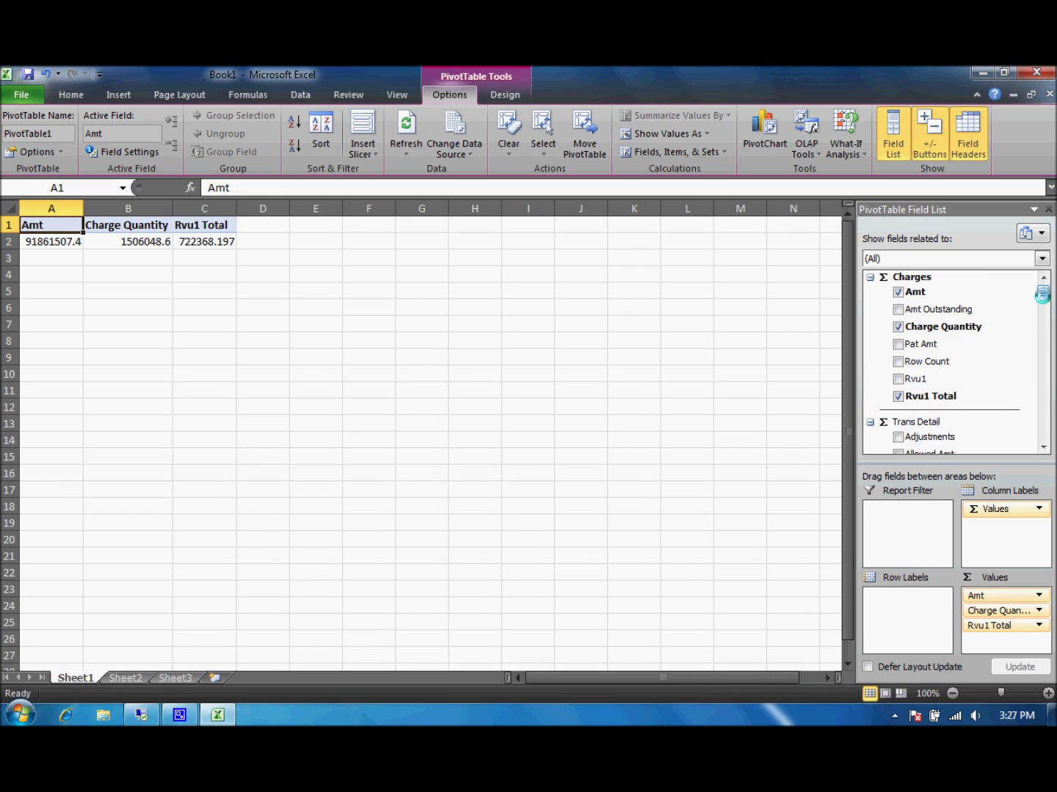
Add Charge Closing date as the PivotTable's report filter
scroll(1042, 294, down, 8)
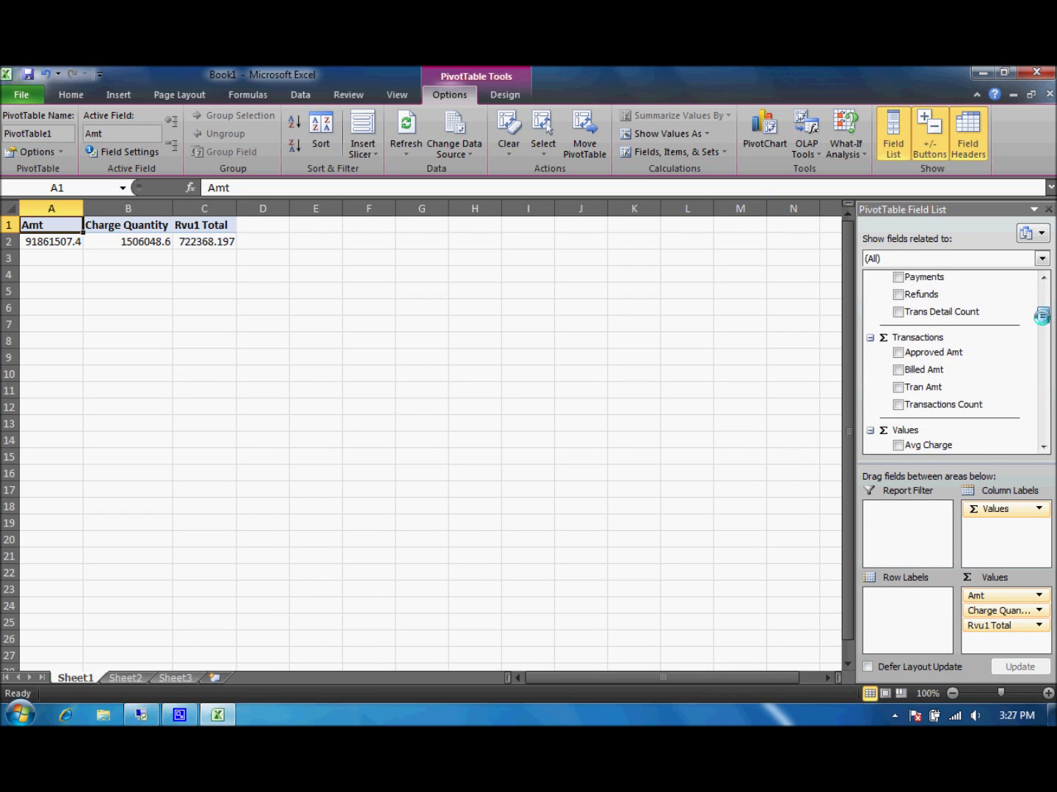
scroll(1040, 323, down, 6)
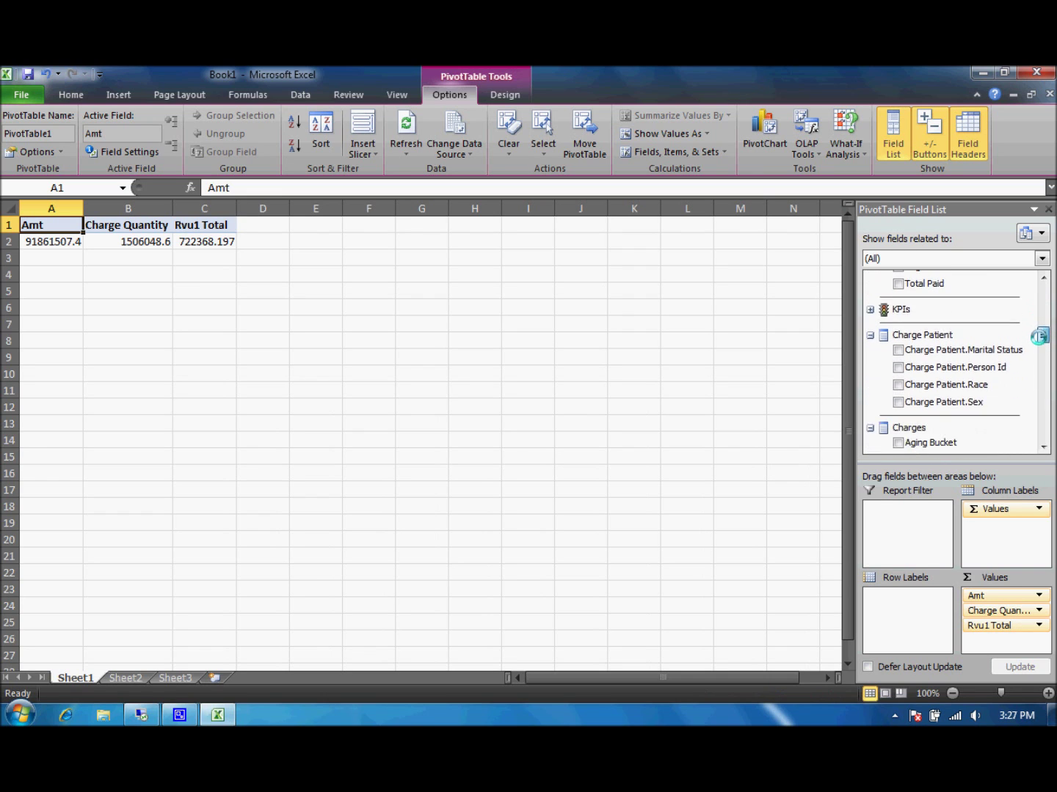
scroll(1038, 342, down, 3)
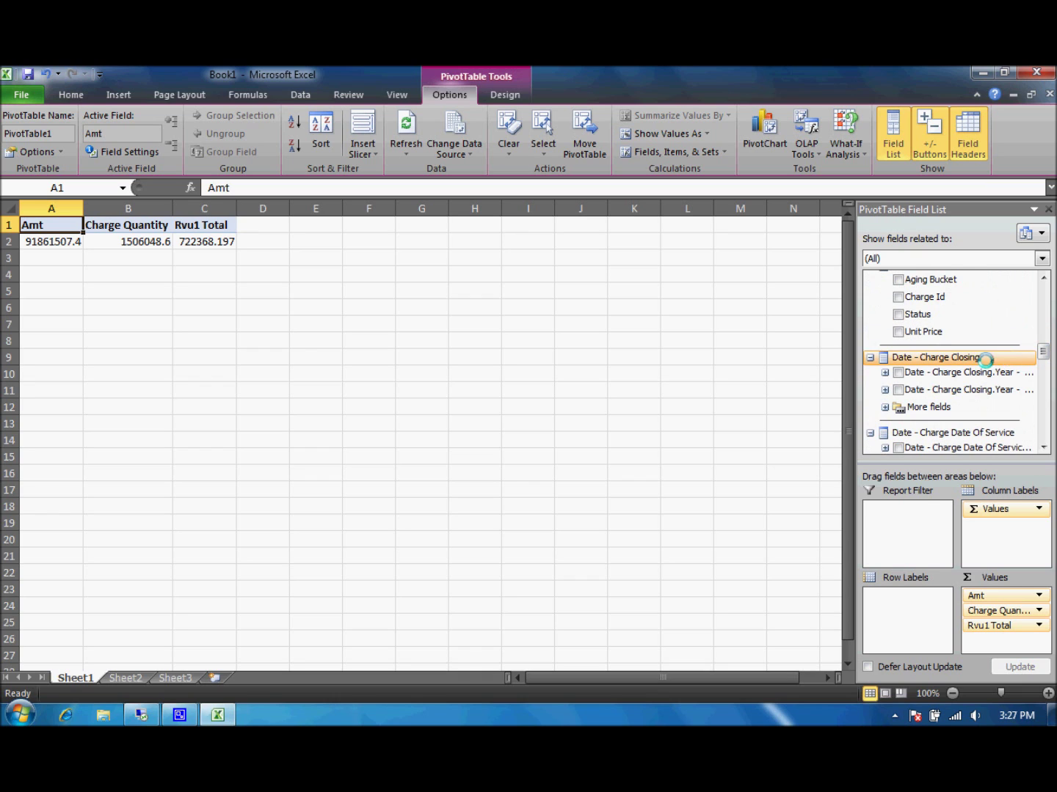
drag(965, 372, 917, 519)
Set the date filter to March 2011 under Calendar 2011, Semester 1, Quarter 1
click(435, 225)
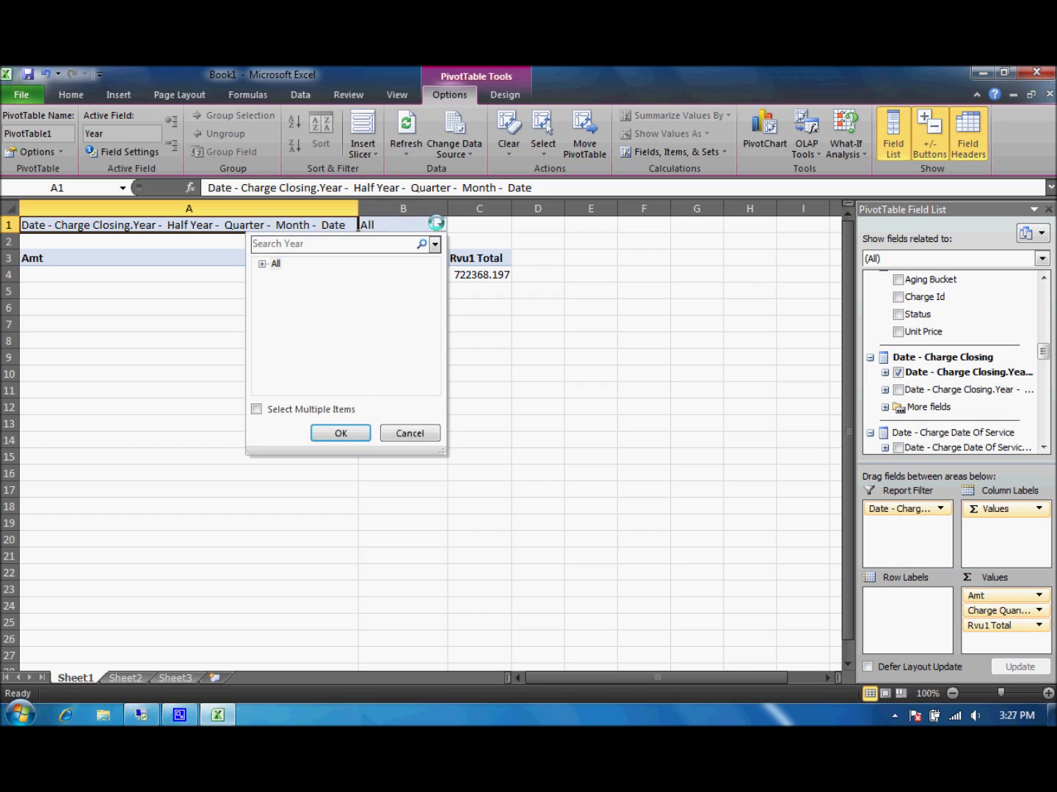
text(2011)
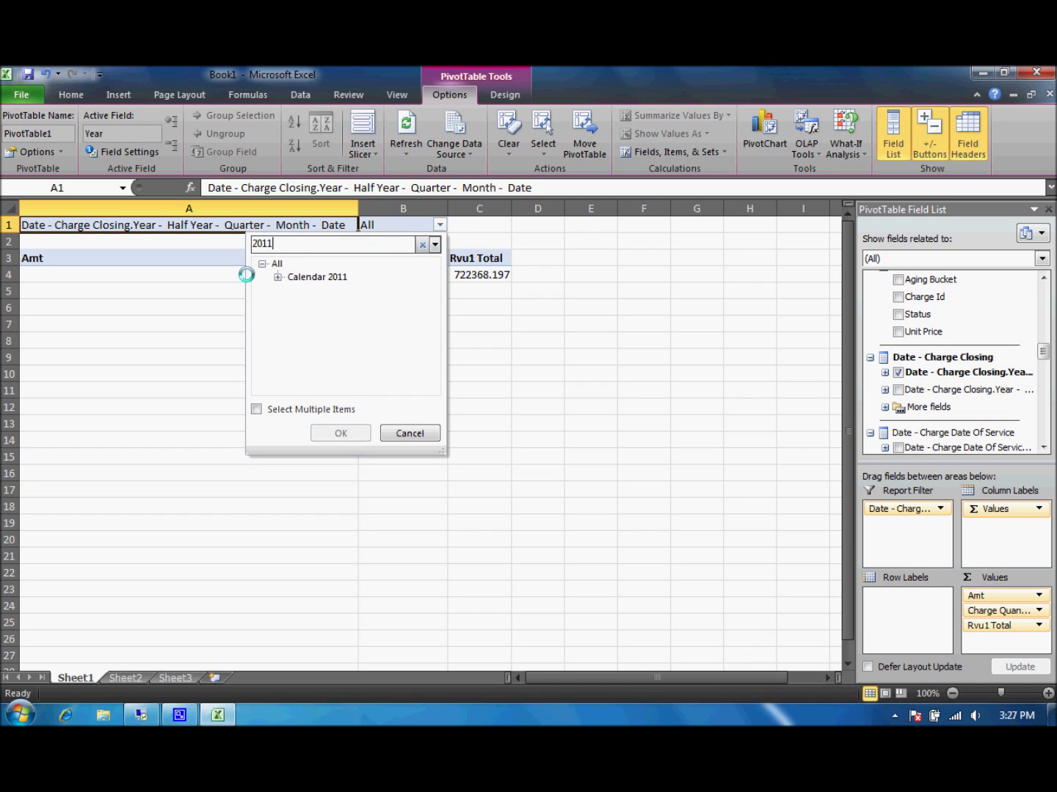
click(277, 276)
click(293, 291)
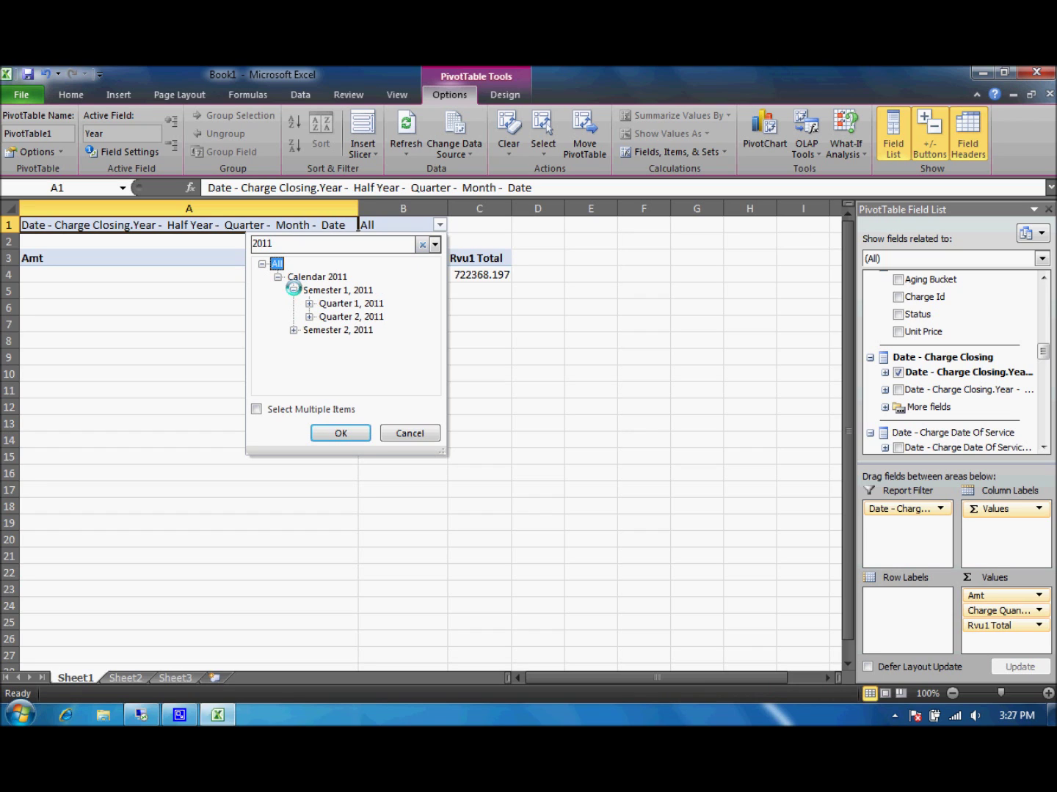
double_click(328, 304)
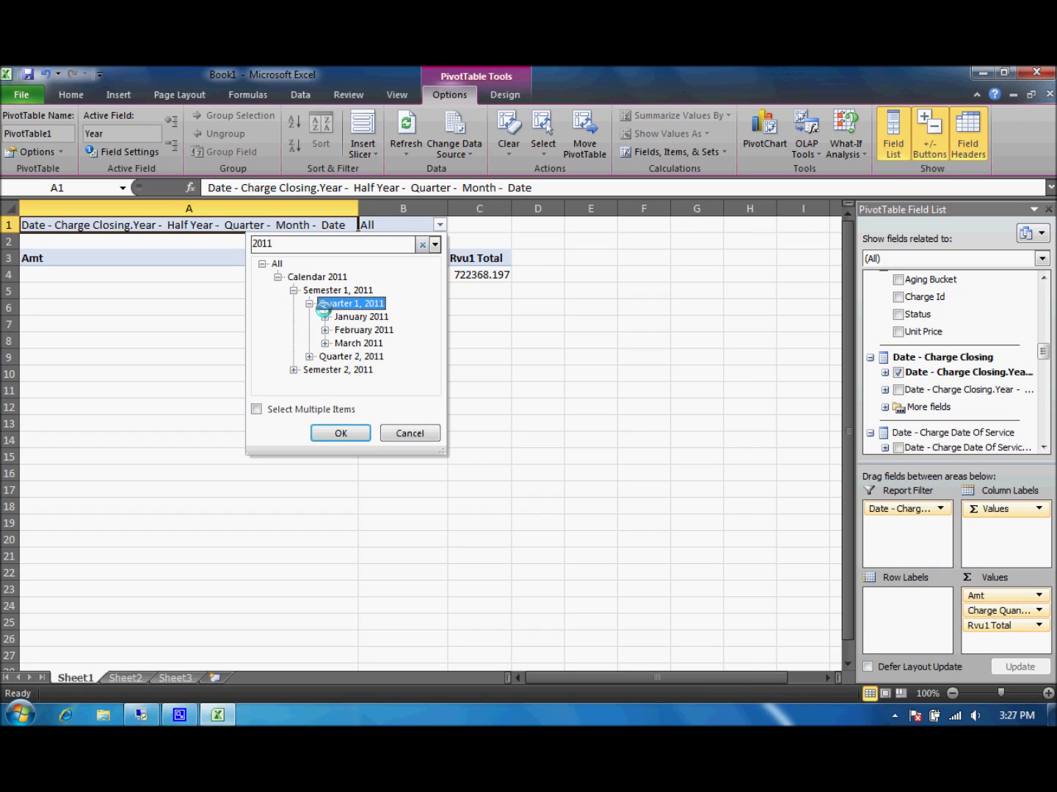
click(359, 343)
click(341, 433)
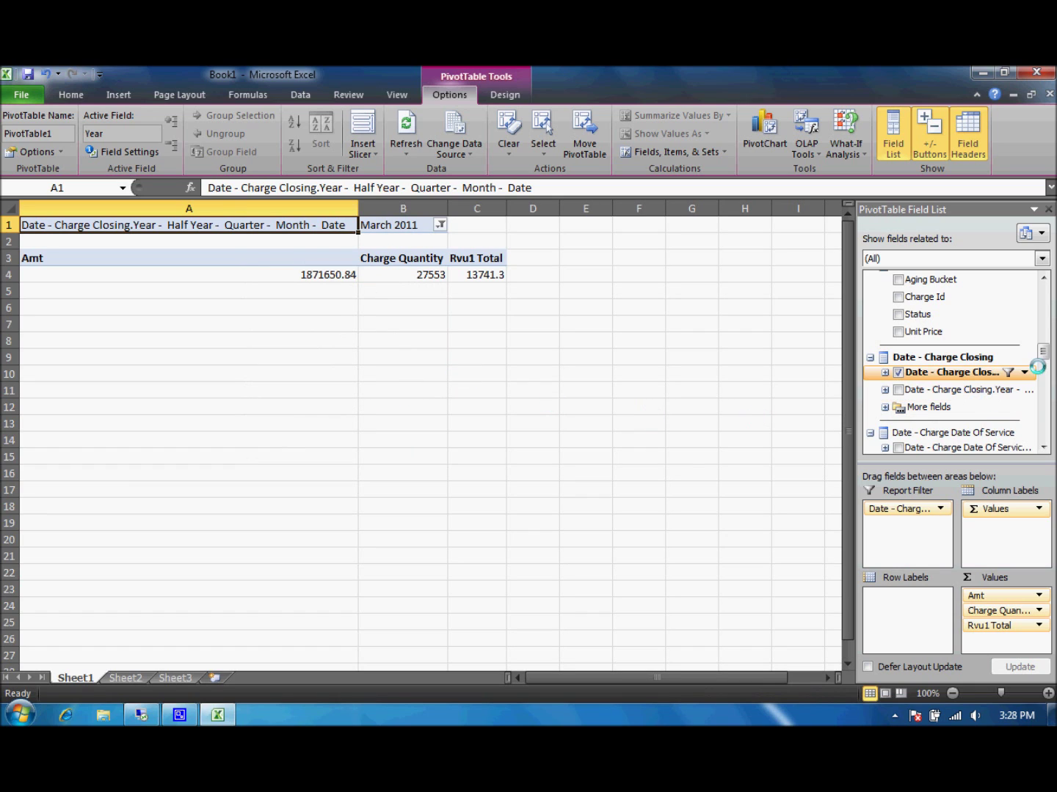
Add Provider Id, then Department, as row labels to group totals by provider and department
drag(1041, 353, 1017, 406)
click(886, 396)
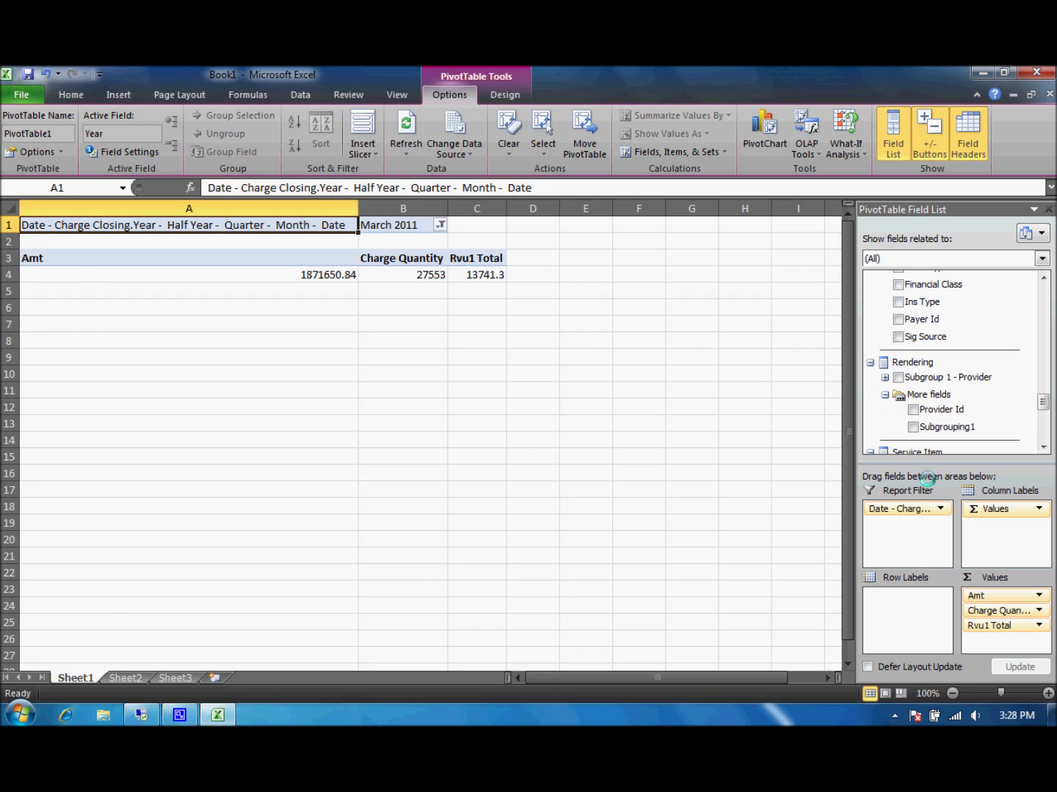
drag(927, 479, 923, 598)
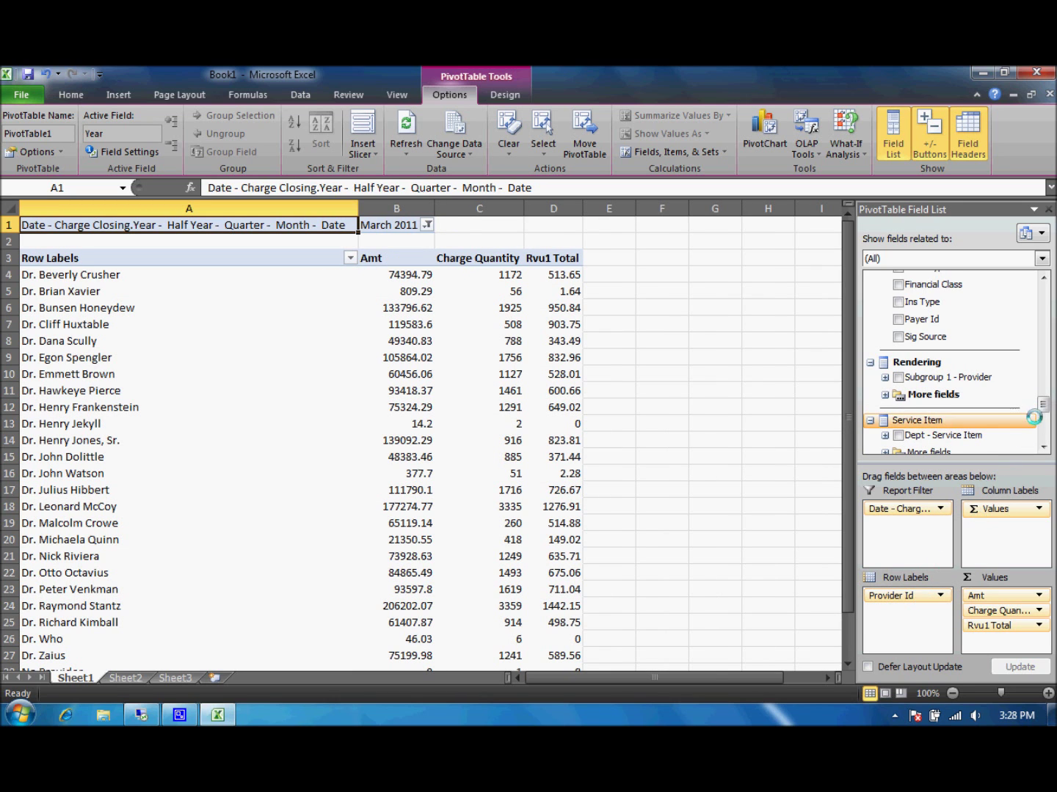
drag(1040, 405, 1041, 413)
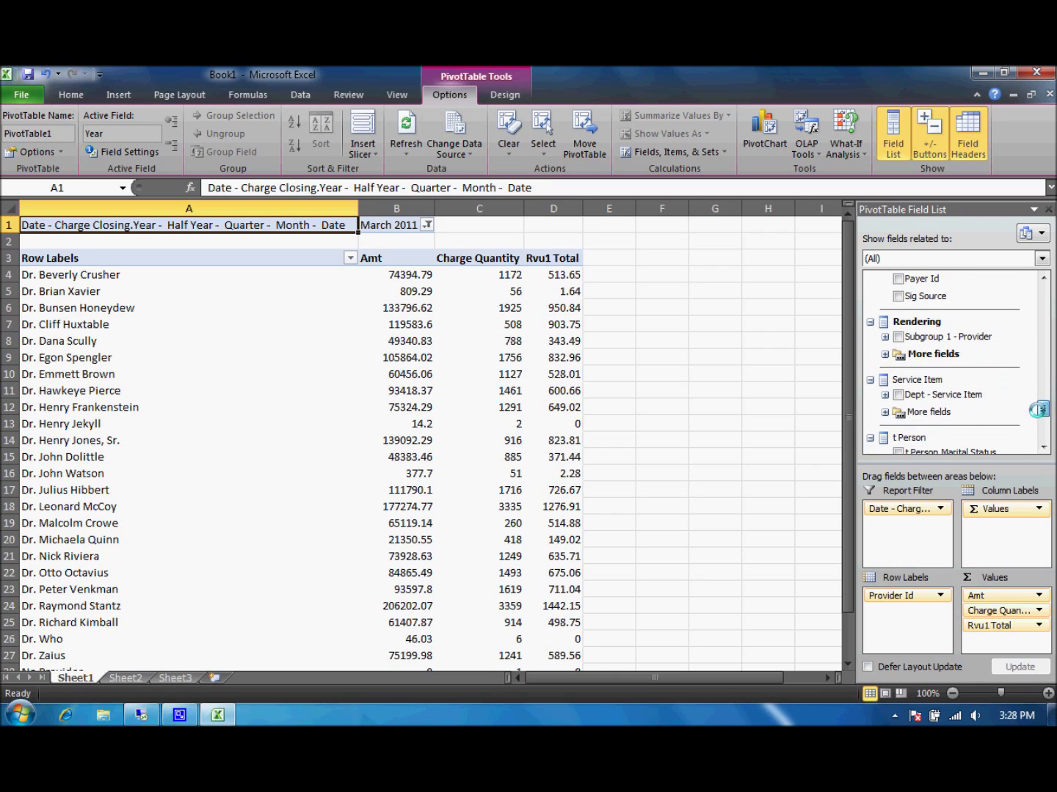
click(881, 412)
drag(942, 427, 907, 611)
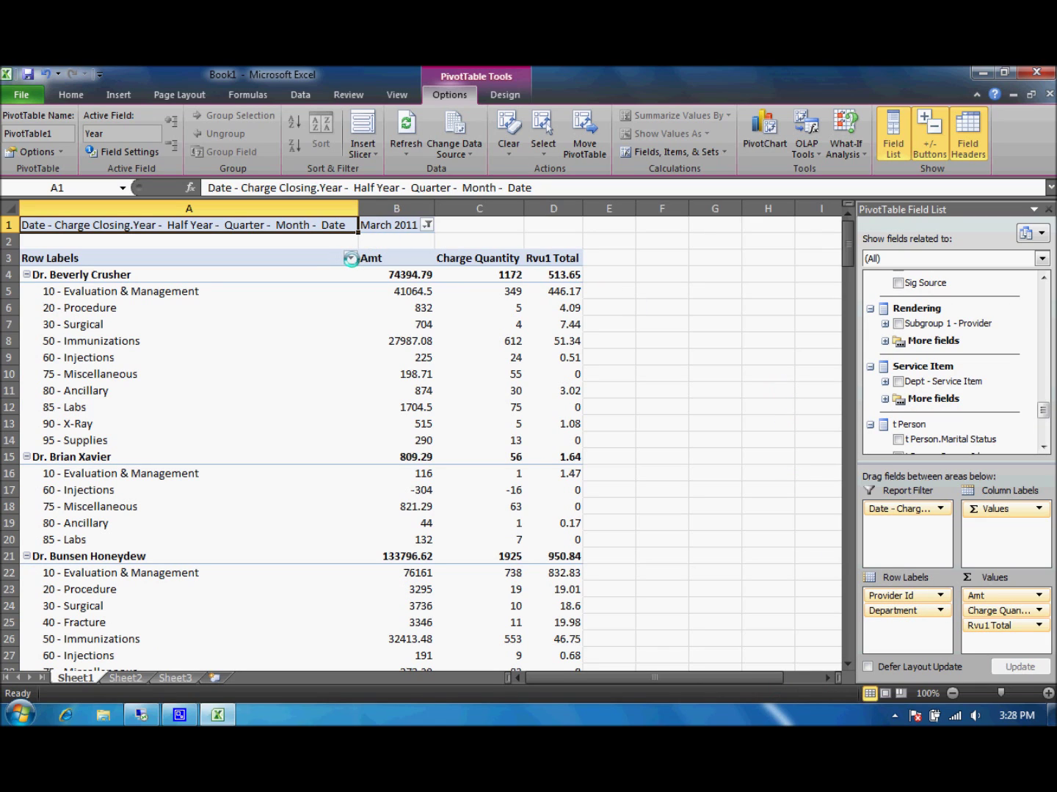
click(350, 258)
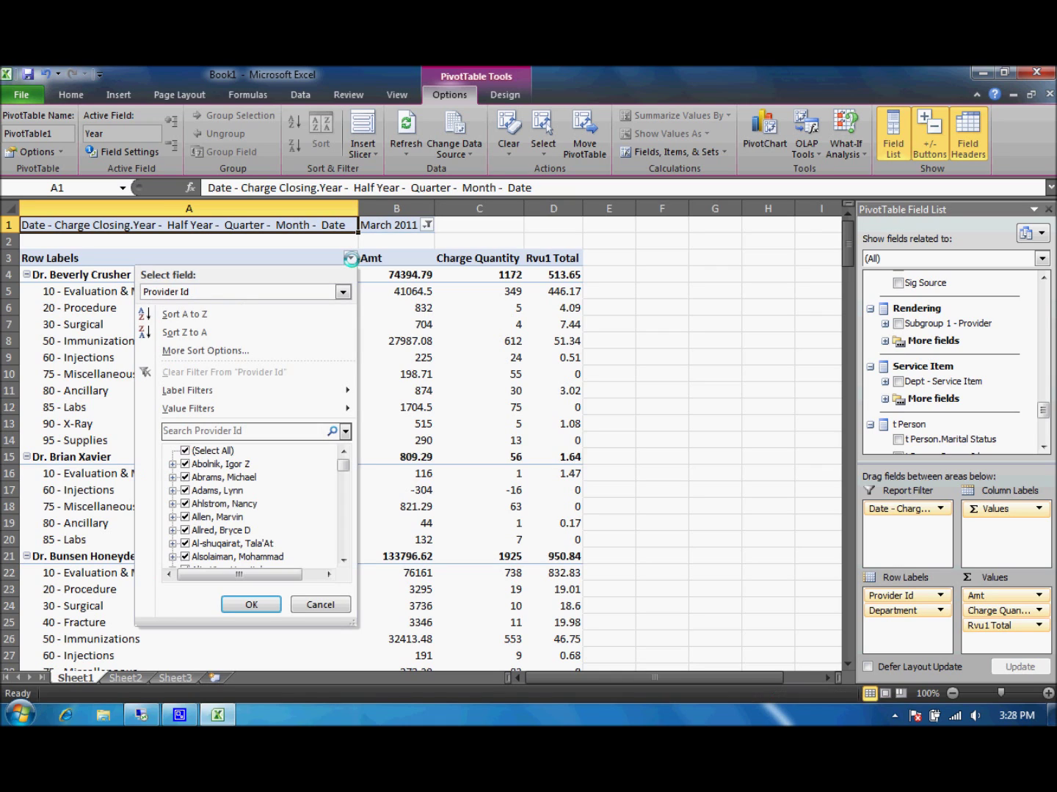
Filter the provider rows with the search 'DR. H' to keep only matching providers
click(230, 428)
text(DR.)
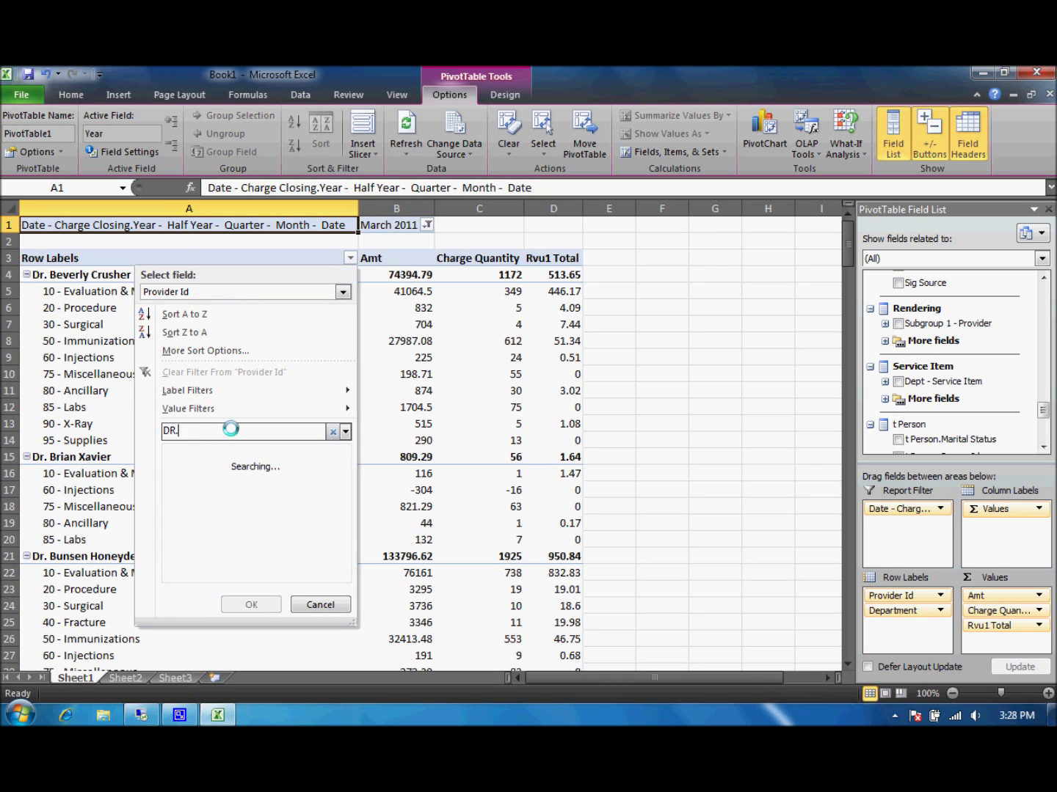
text( H)
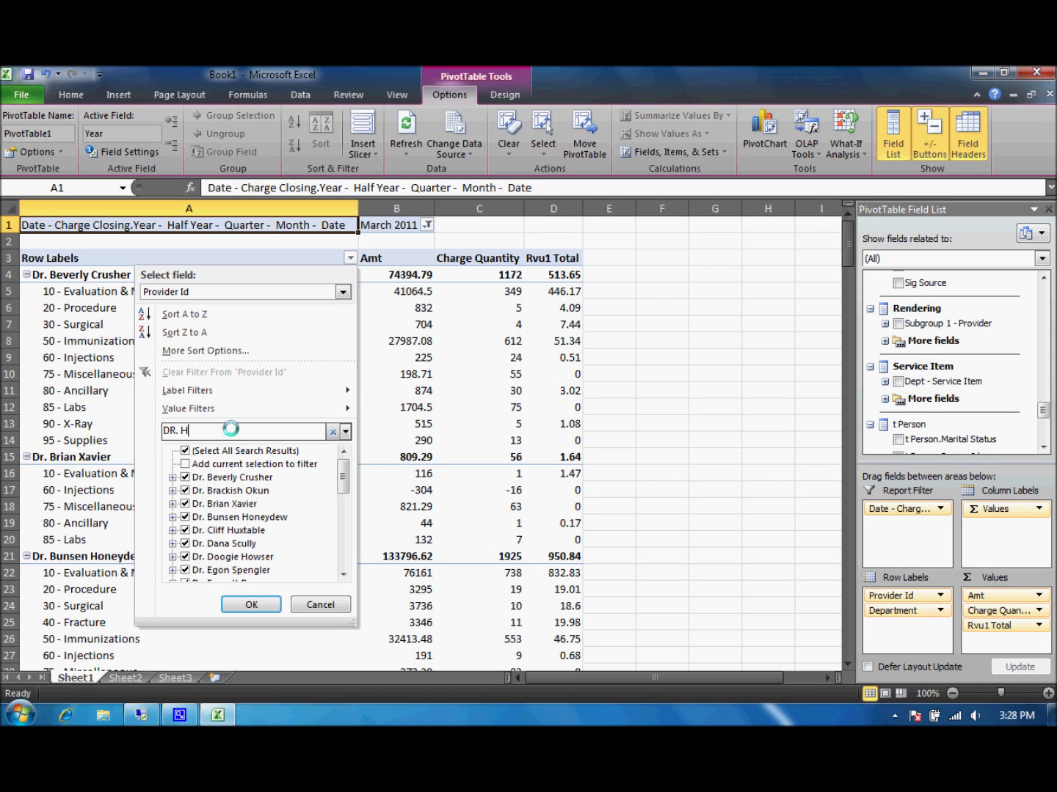
click(251, 604)
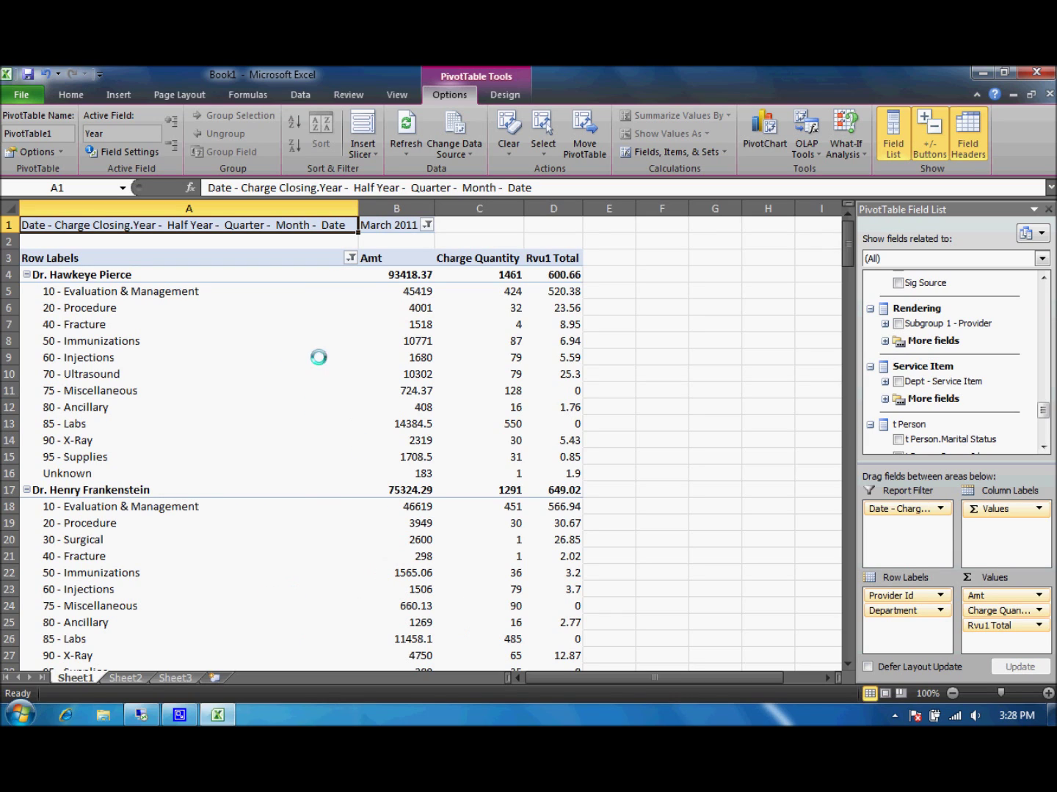
drag(388, 279, 552, 276)
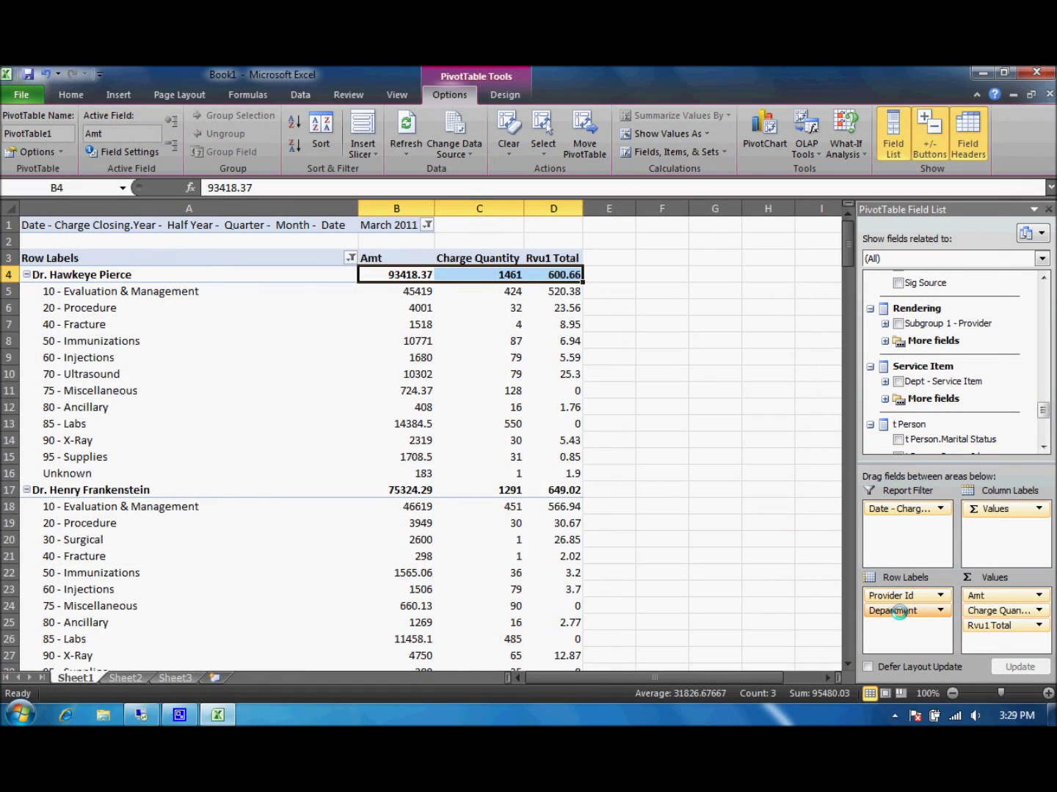
Replace Department with the Dept - Service Item hierarchy in the rows, checking 10 - Evaluation & Management's service codes
drag(898, 611, 941, 442)
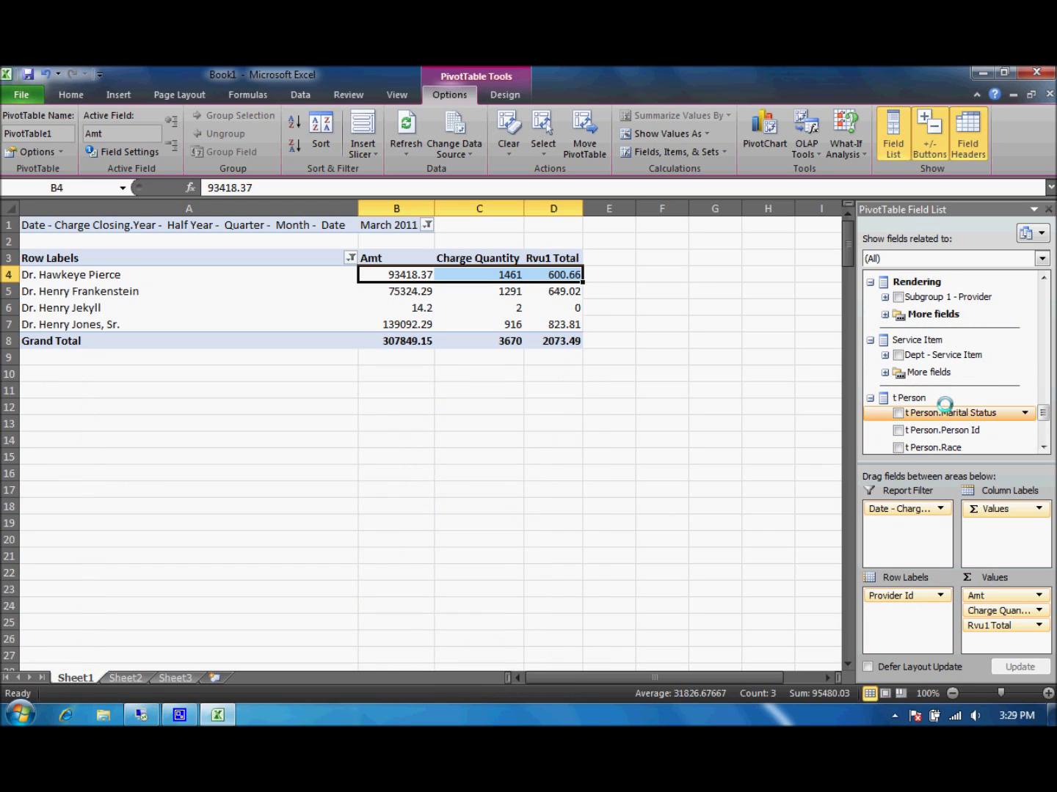
drag(930, 355, 922, 630)
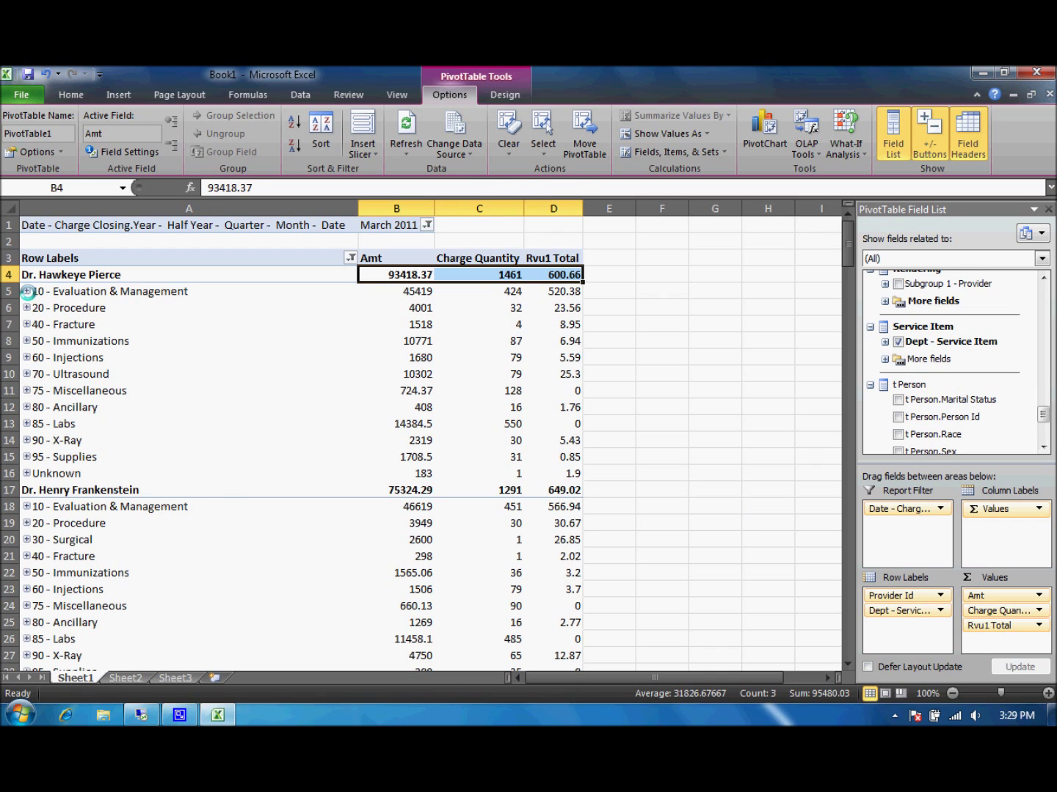
click(26, 291)
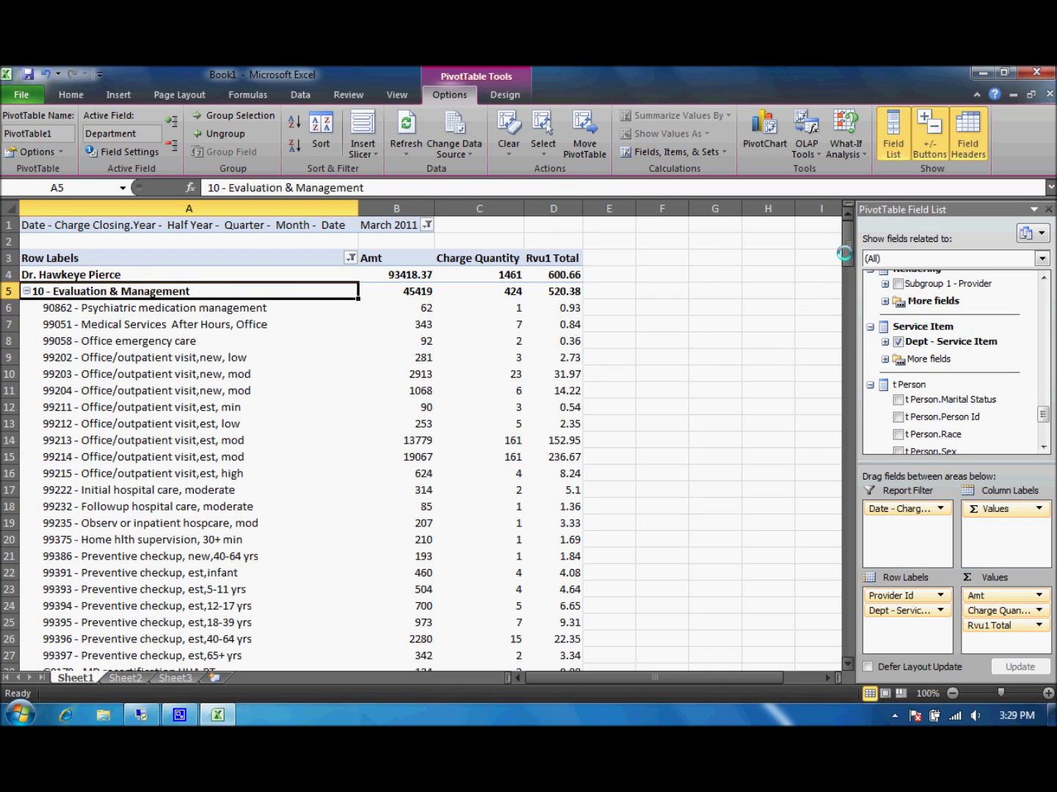
drag(844, 253, 819, 254)
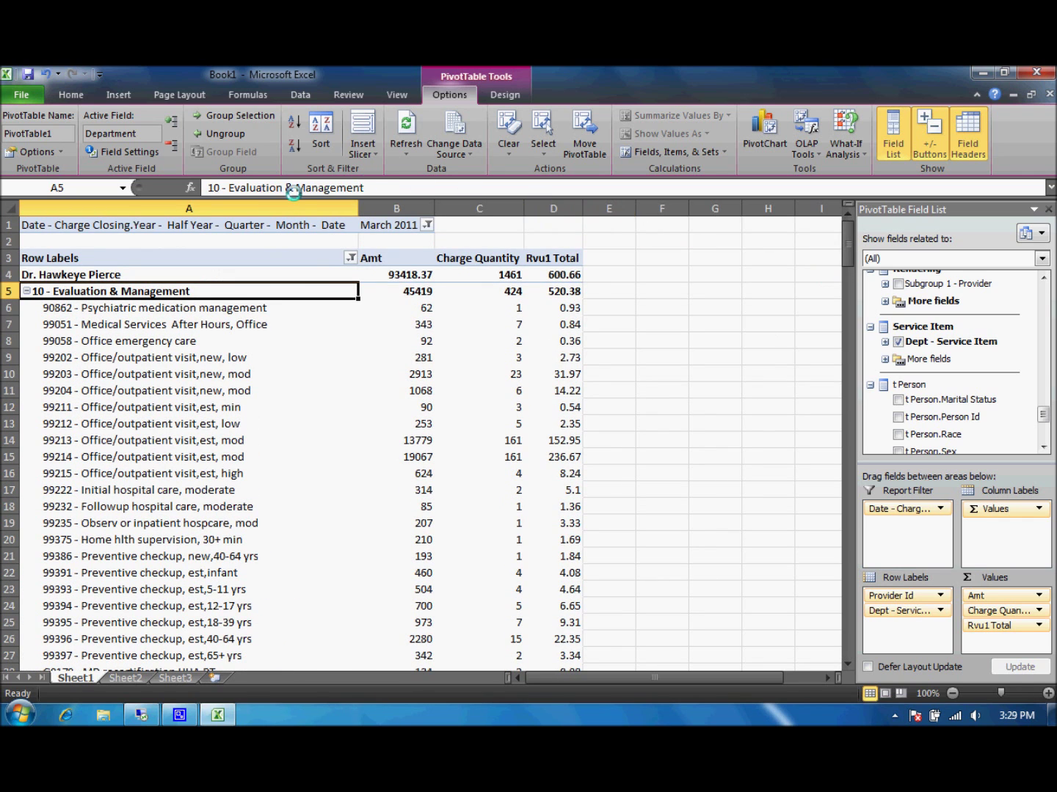
click(26, 291)
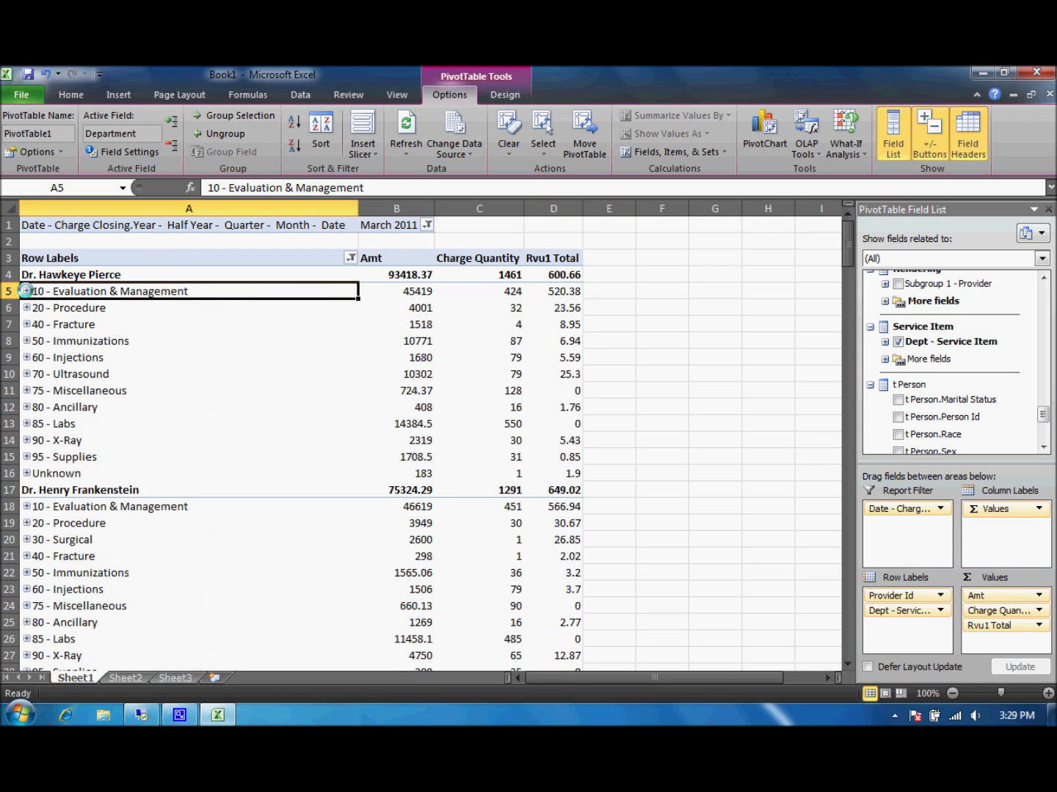
click(28, 94)
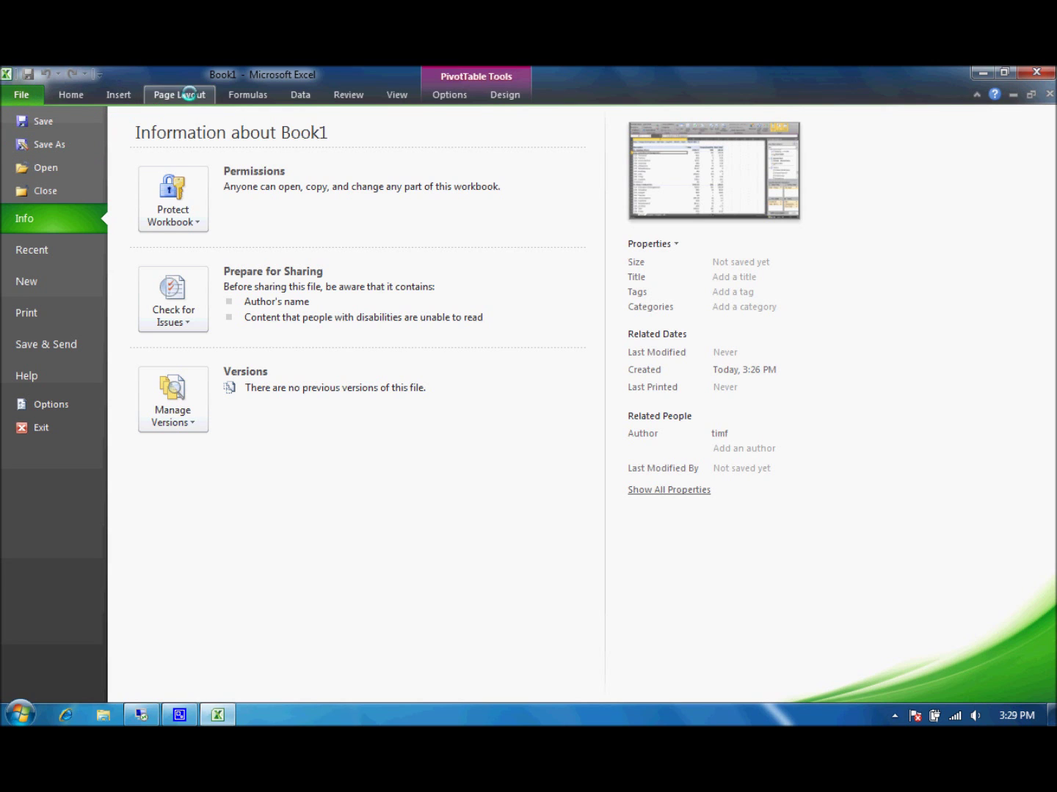
Return to Sheet1 and refresh the PivotTable's data from the cube
click(301, 95)
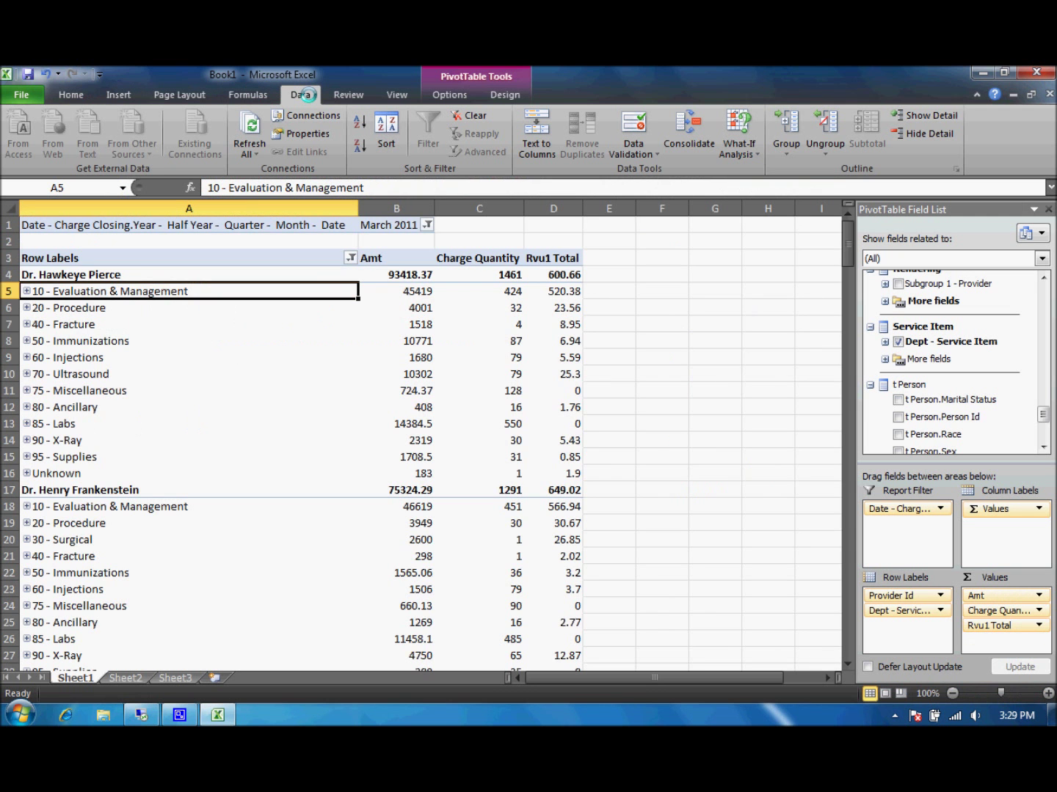
click(449, 94)
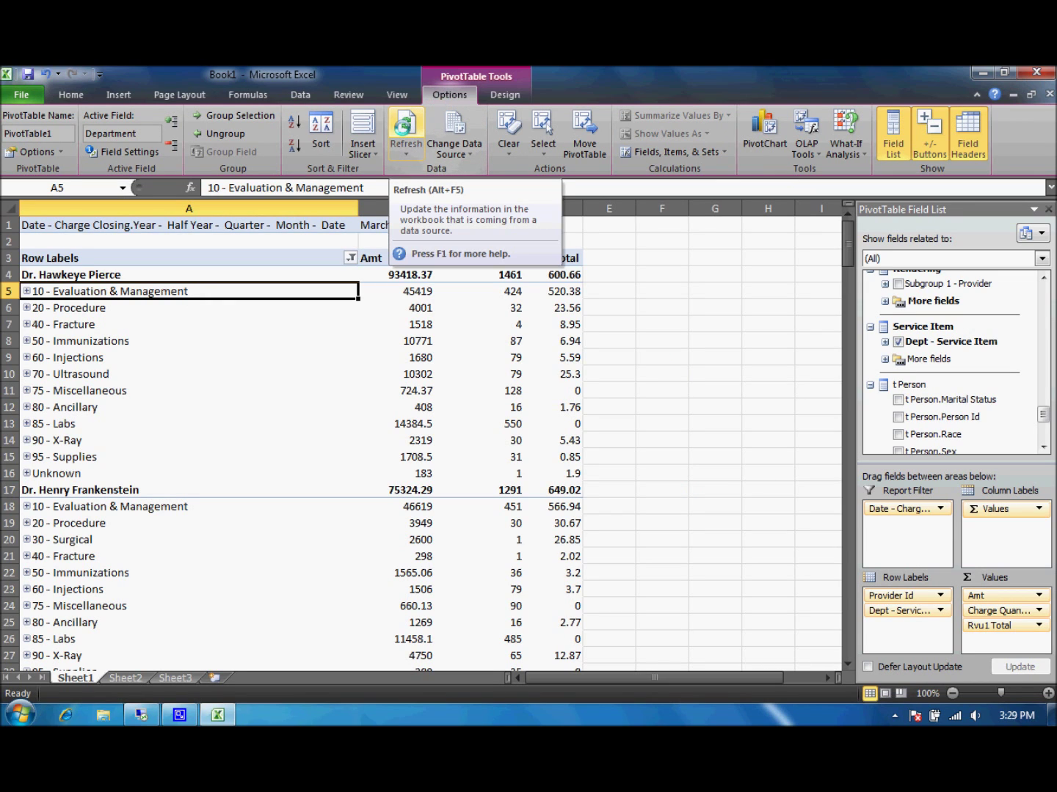
click(406, 125)
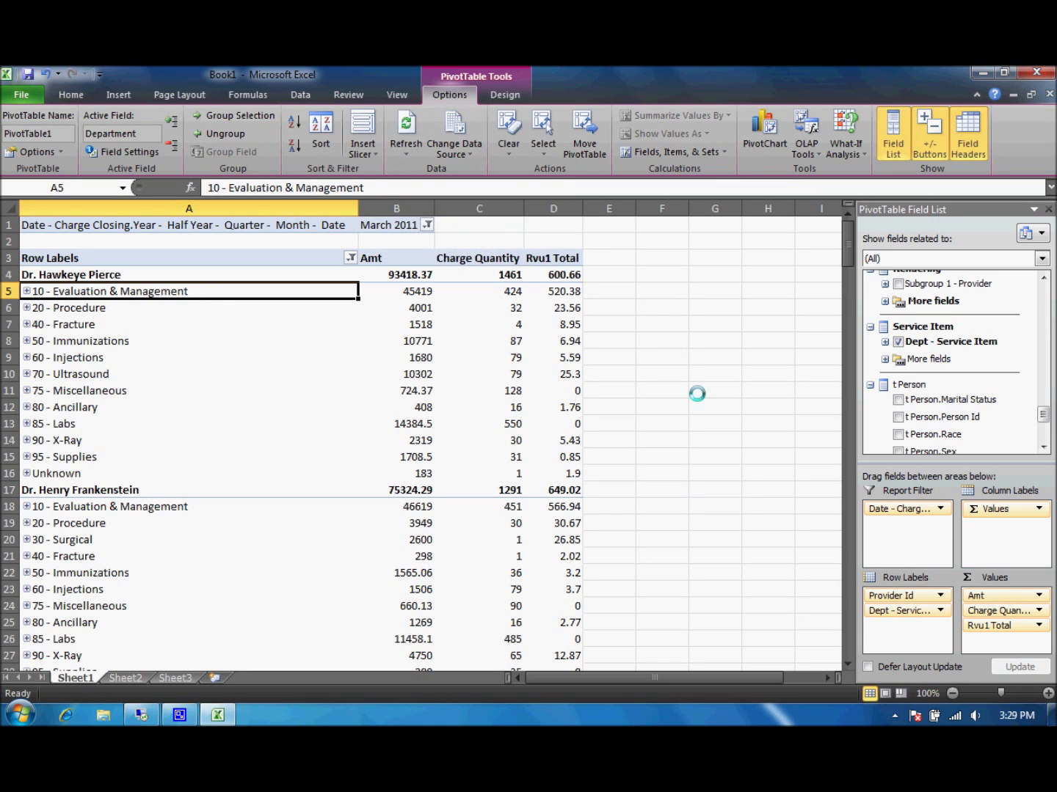